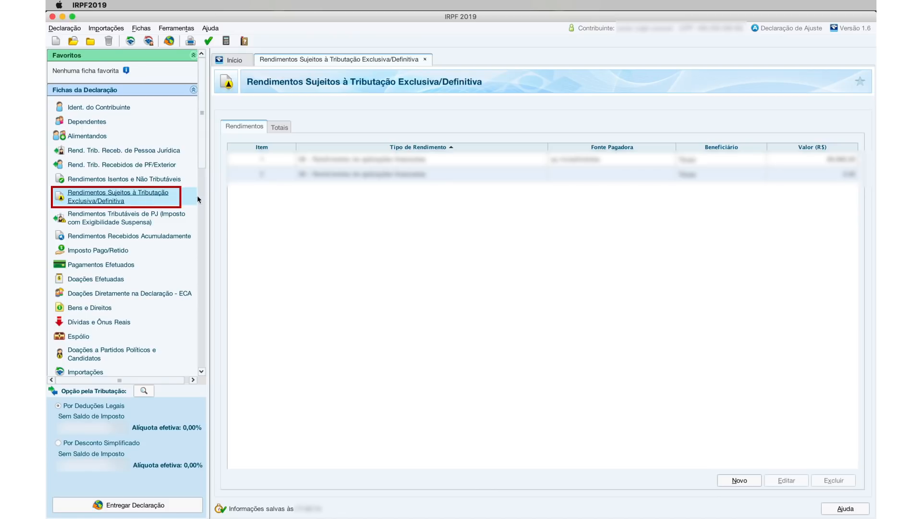
- Add a type 06 financial-investment income for the Titular from payer 'nu investimentos', with CNPJ and value
left_click(739, 480)
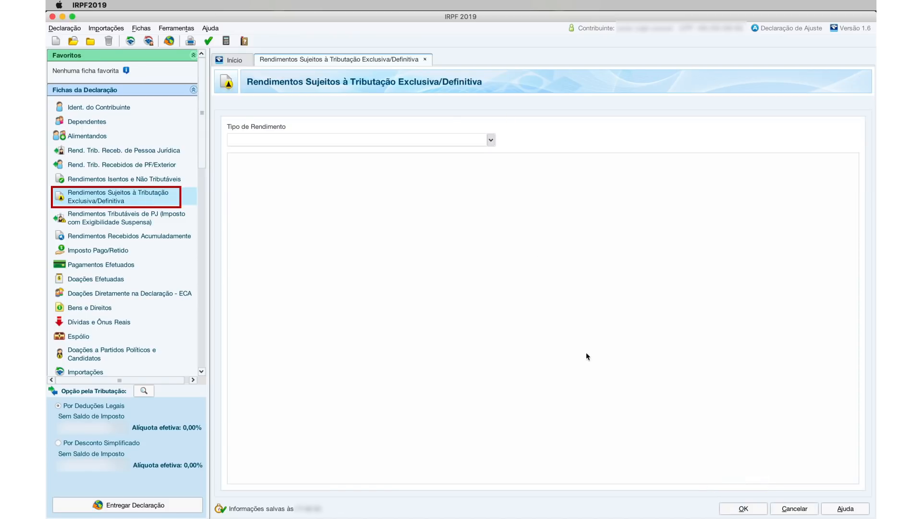
left_click(490, 140)
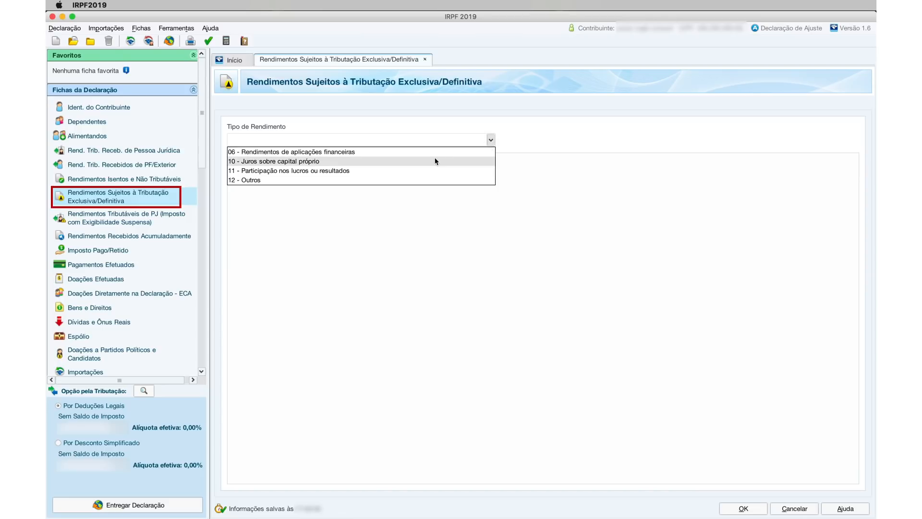
left_click(384, 151)
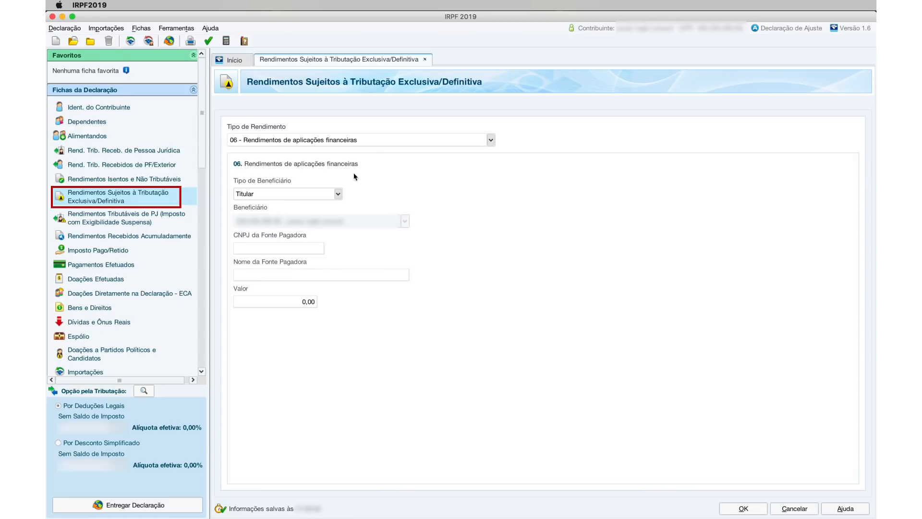
left_click(338, 194)
left_click(319, 203)
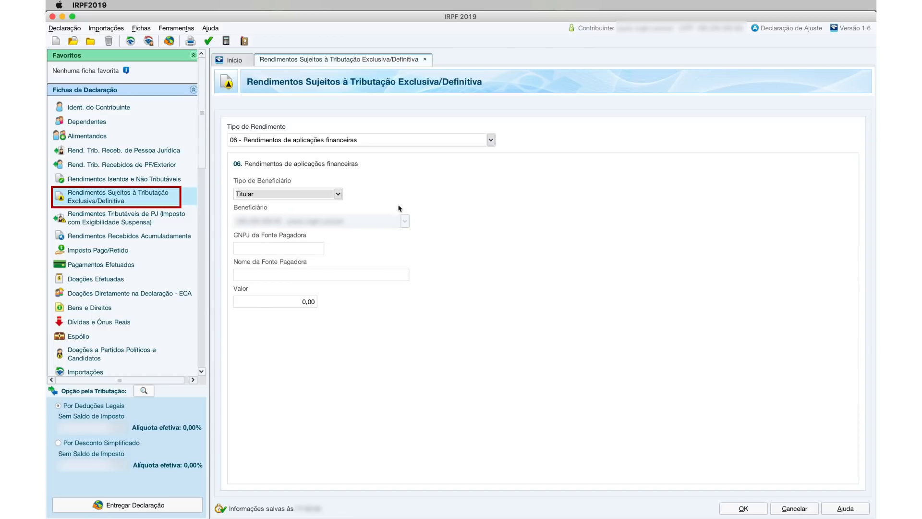
left_click(292, 249)
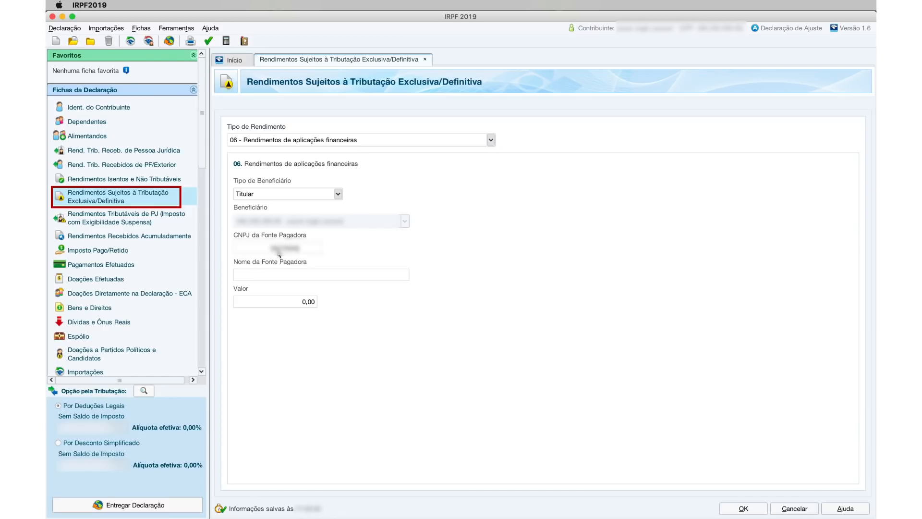
left_click(287, 274)
type("nu investimentos")
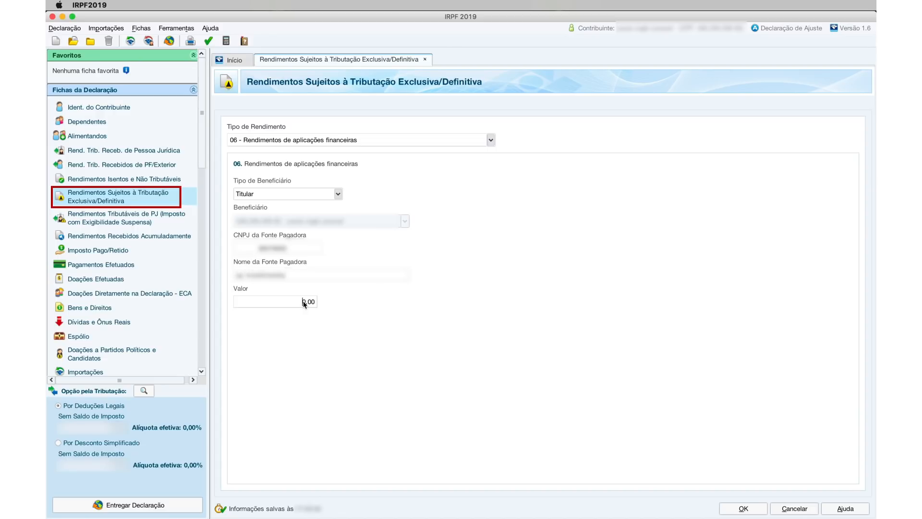
left_click(743, 508)
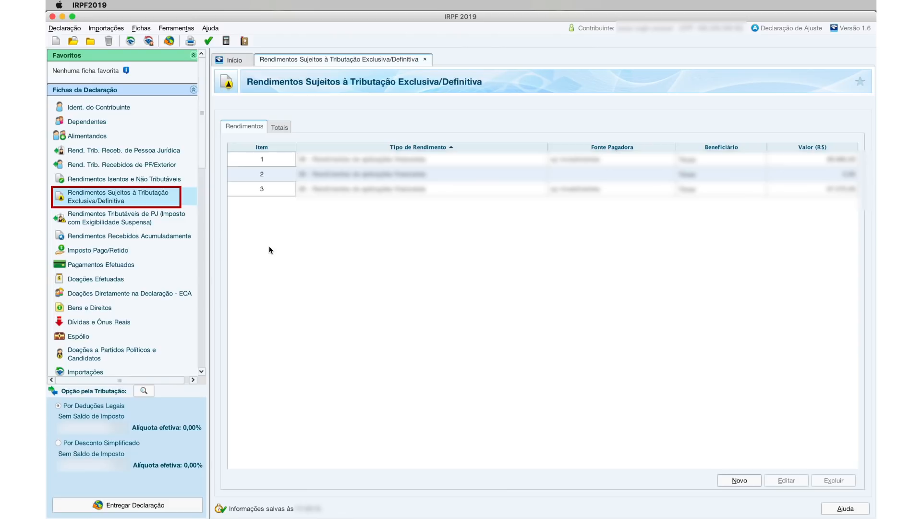
- Start a new Bens e Direitos asset with code 45 – Aplicação de renda fixa
left_click(97, 310)
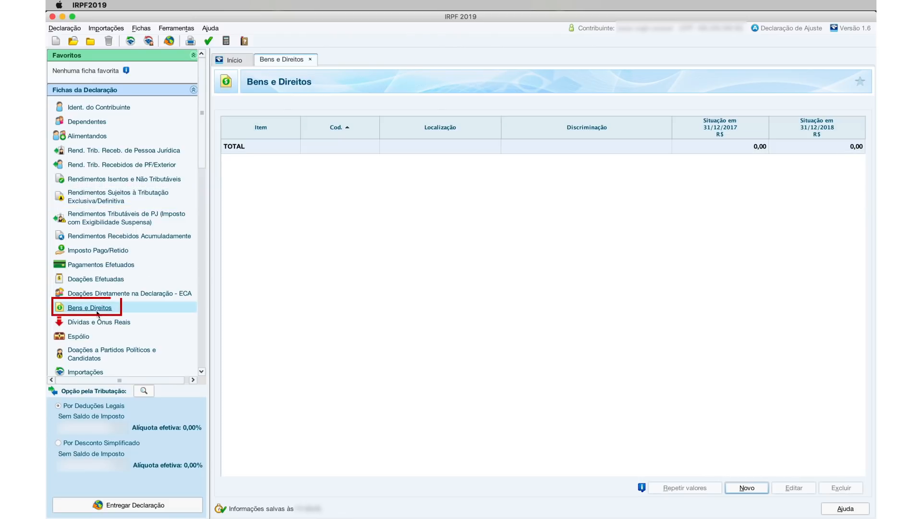
left_click(753, 490)
left_click(458, 156)
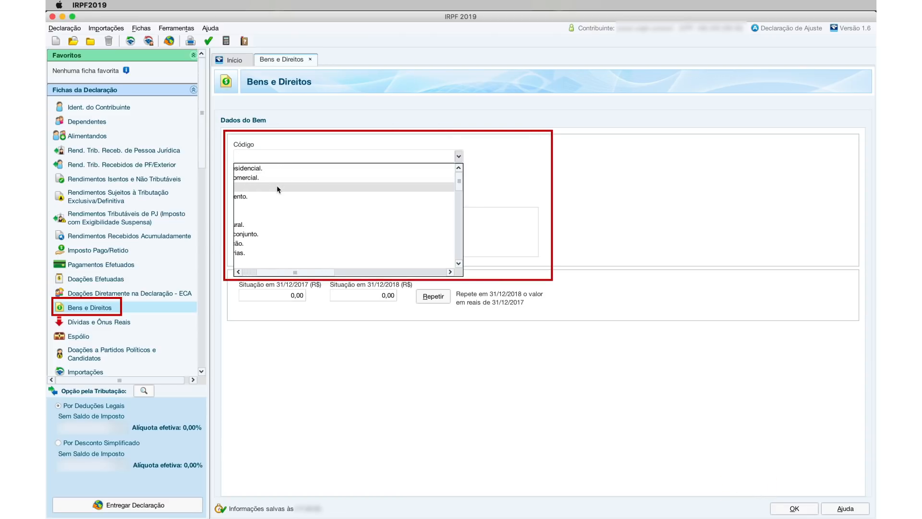
scroll(277, 187, "down", 5)
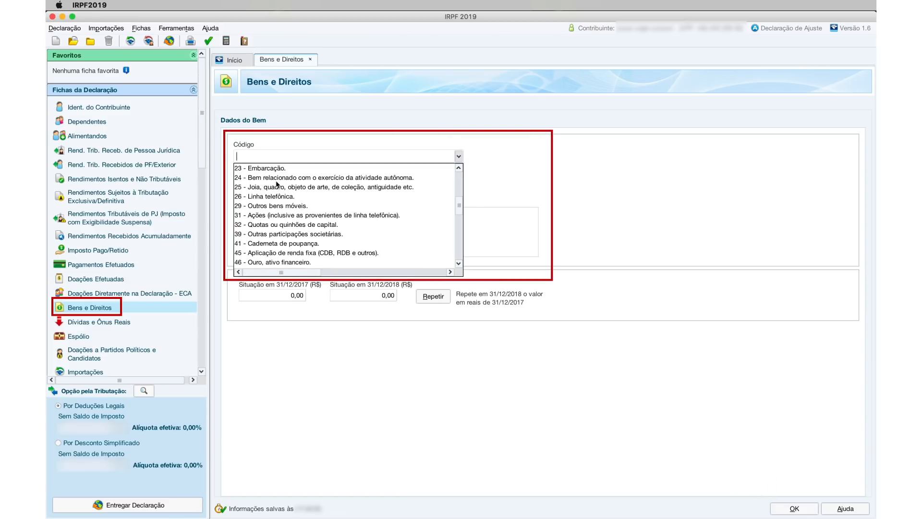
left_click(303, 254)
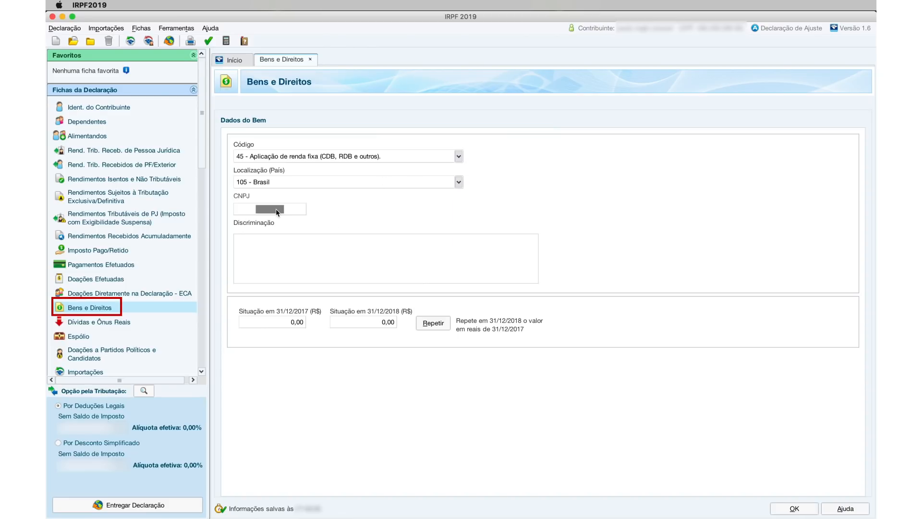
- Enter the bank's CNPJ, description 'CDB DO BANCO TAL, CDB', and a 2017 balance of 1000, then save
type("1823612000")
left_click(276, 253)
type("CD")
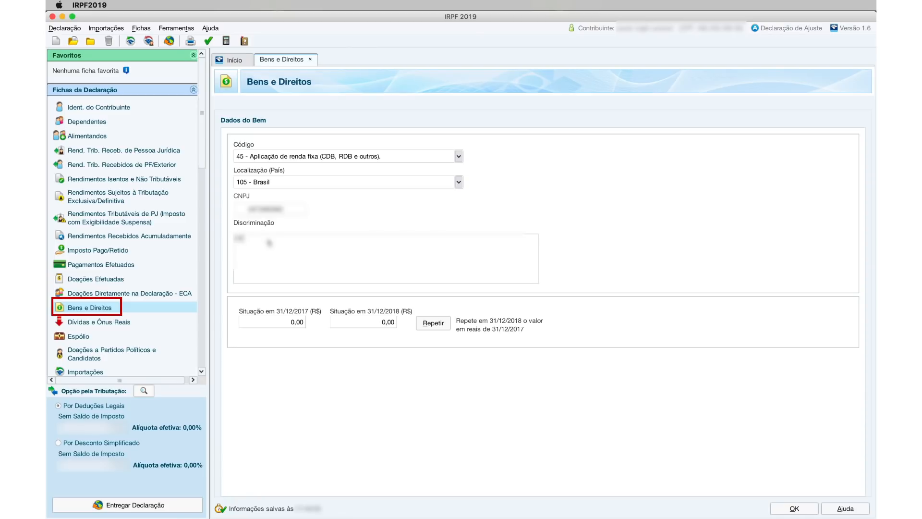
type("B DO BANCO TAL, CDB")
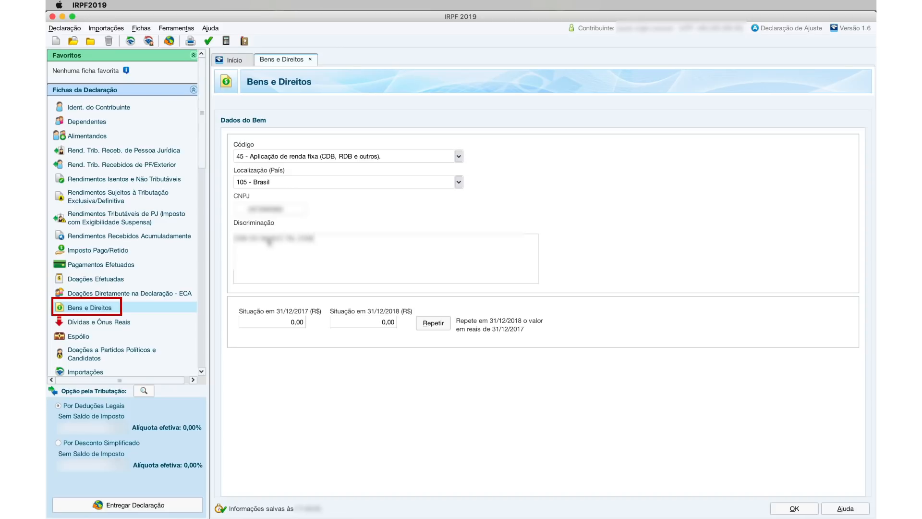
left_click(300, 322)
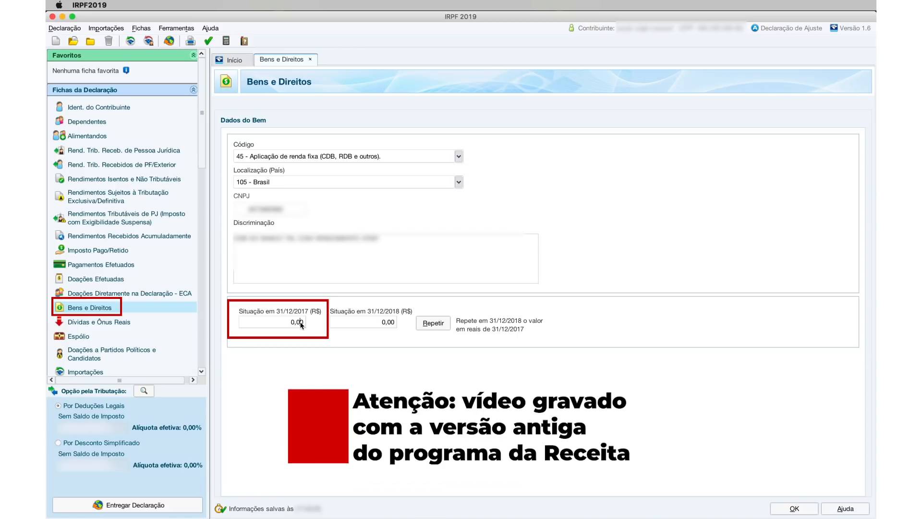
double_click(299, 322)
type("1000")
double_click(388, 323)
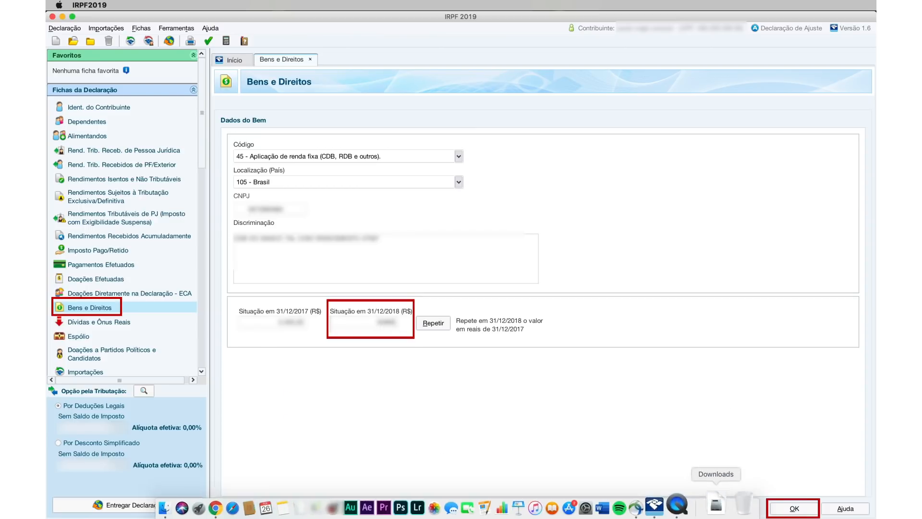
left_click(794, 508)
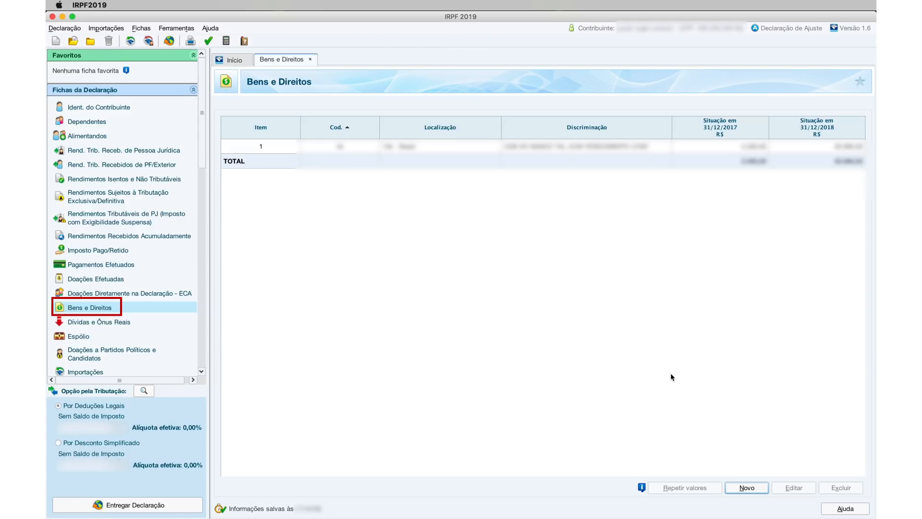
- Begin another asset entry coded 45 – Aplicação de renda fixa (CDB, RDB e outros)
left_click(745, 488)
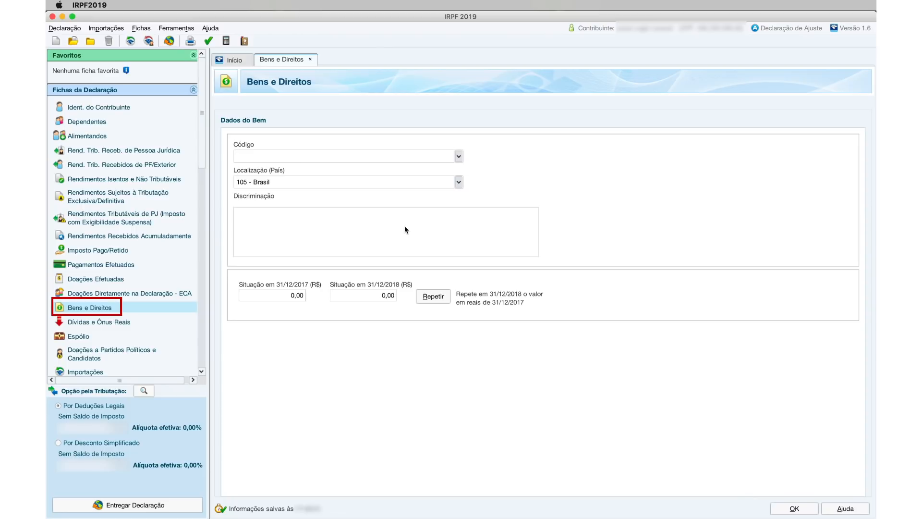
left_click(458, 158)
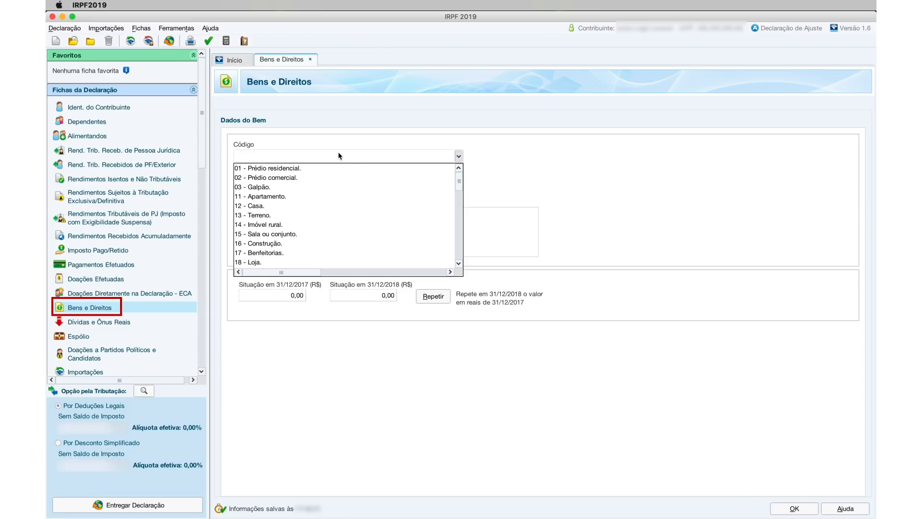
type("45")
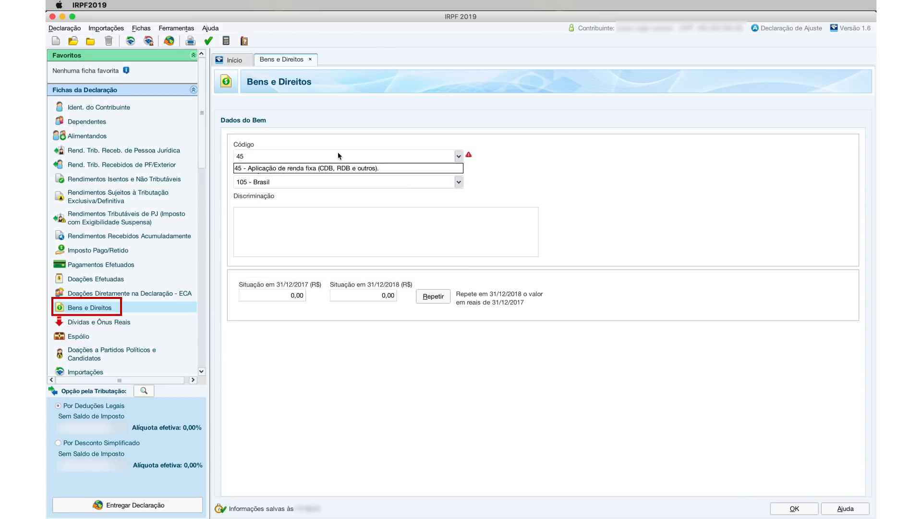
left_click(328, 168)
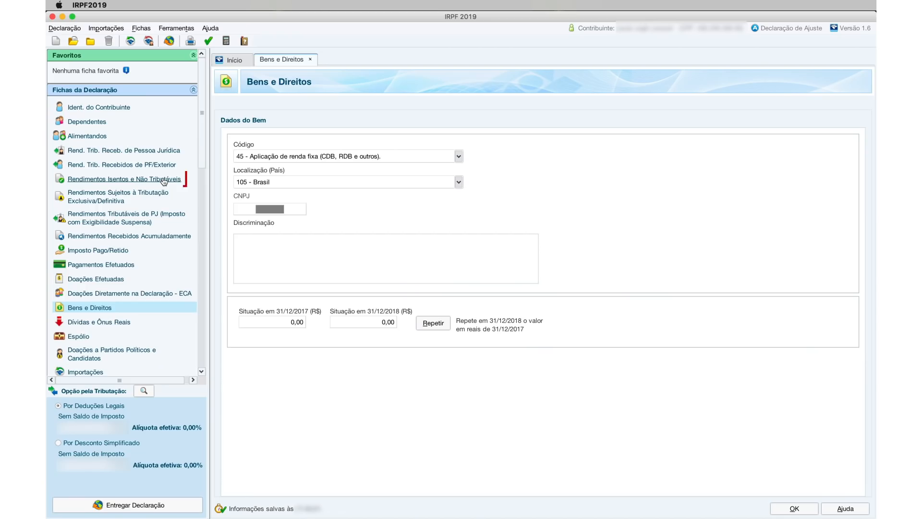
- Start a new exempt income entry of type 12, savings and LCI/LCA income
left_click(164, 179)
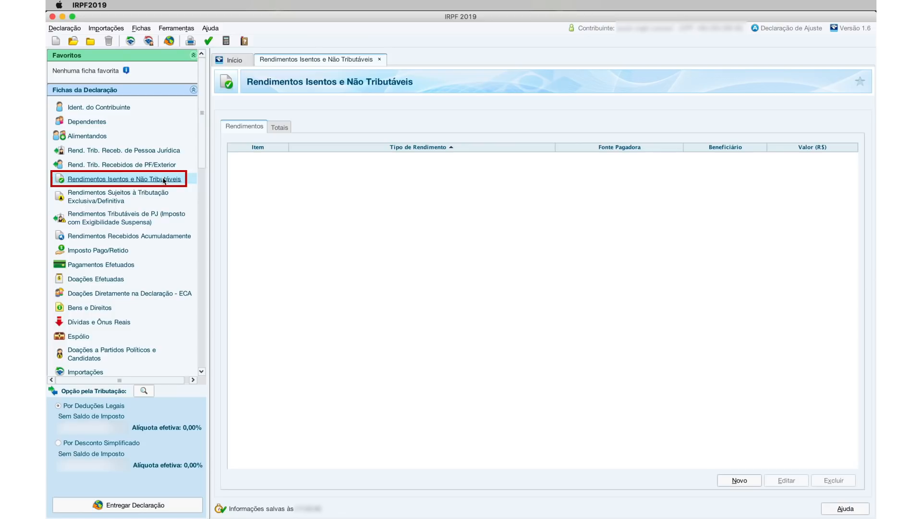
left_click(746, 483)
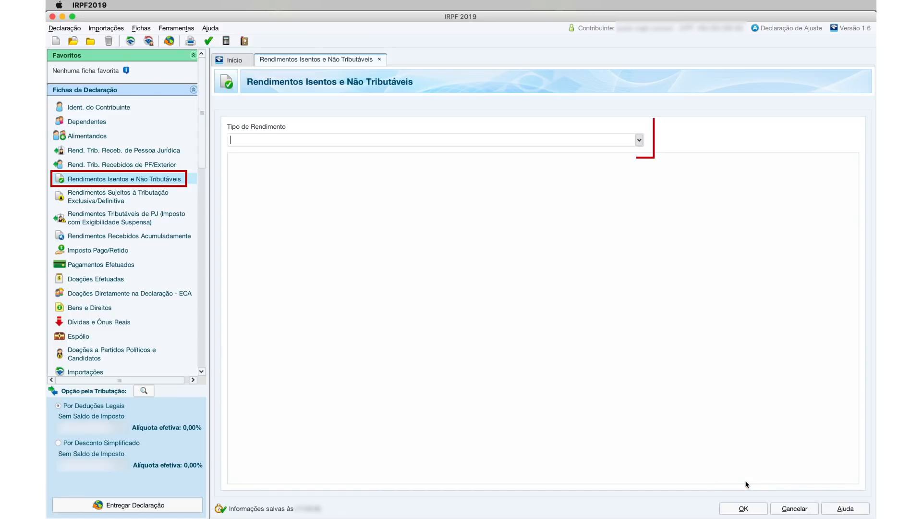
left_click(639, 140)
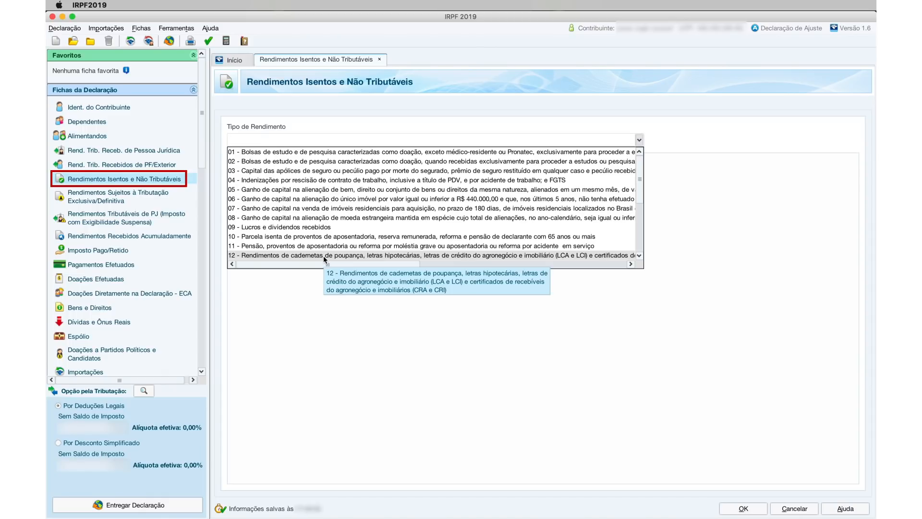
left_click(324, 255)
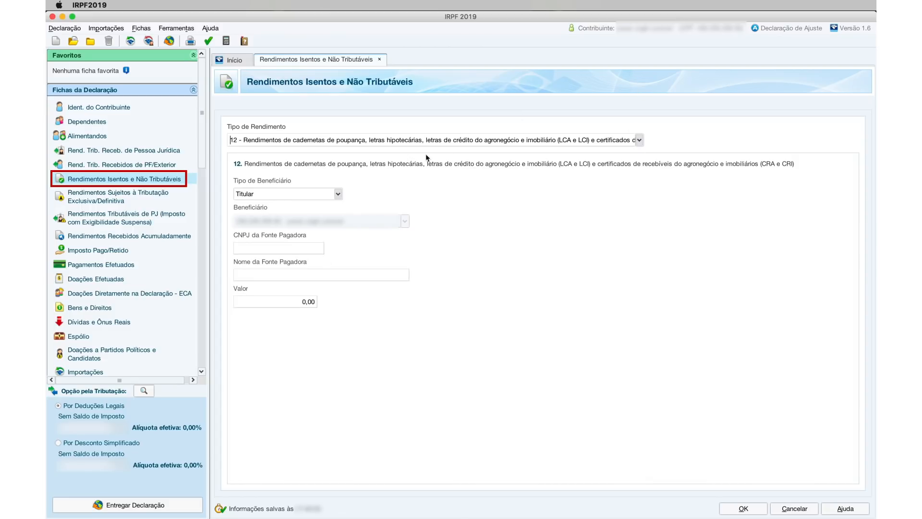
- Enter the payer CNPJ, payer name 'ABINVESTIMENTOS' and value 48075, then save
left_click(281, 249)
type("000000000")
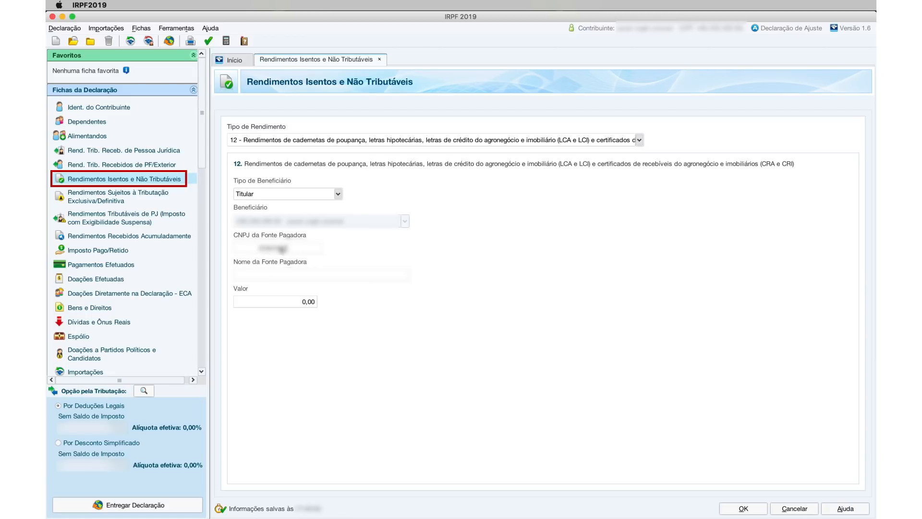
left_click(280, 278)
type("ABINVESTIMENTO")
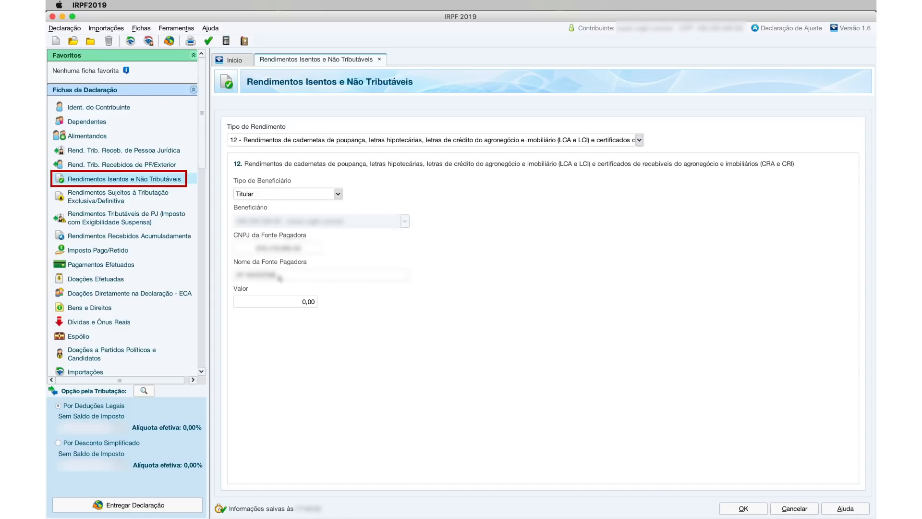
type("S")
key("Tab")
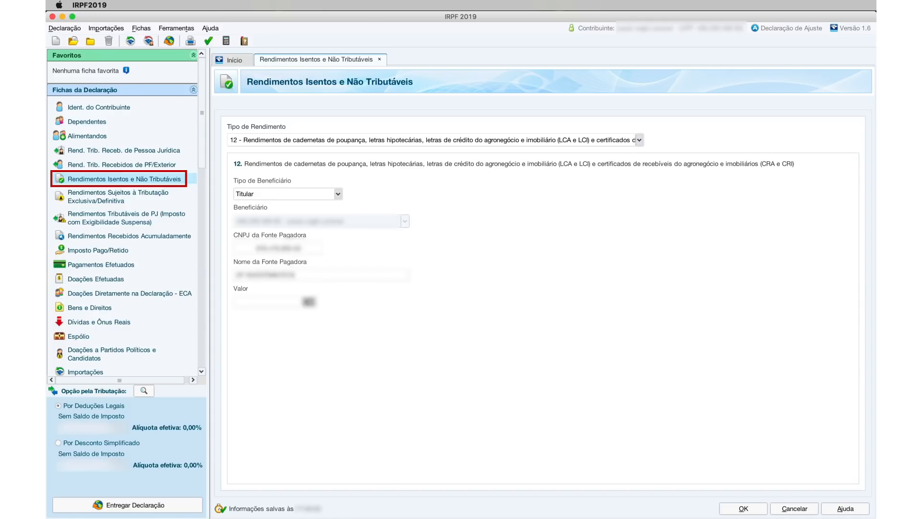
type("48075")
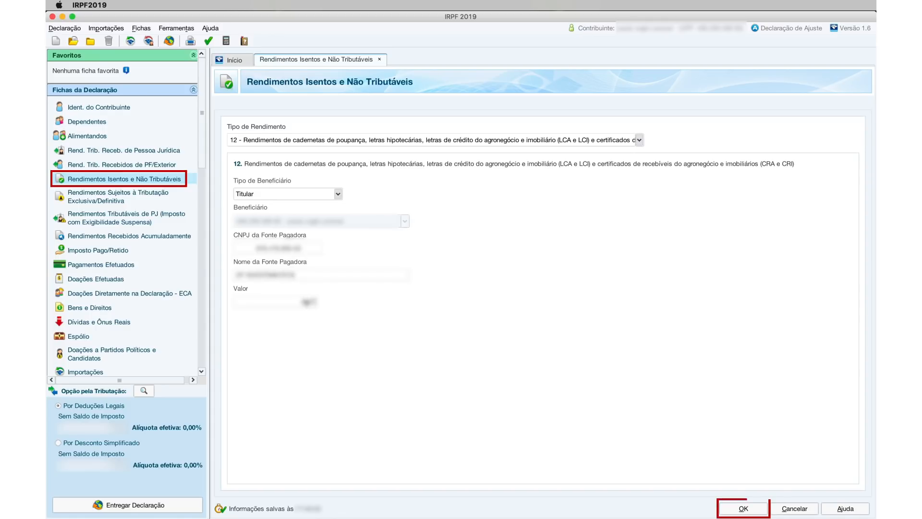
left_click(107, 308)
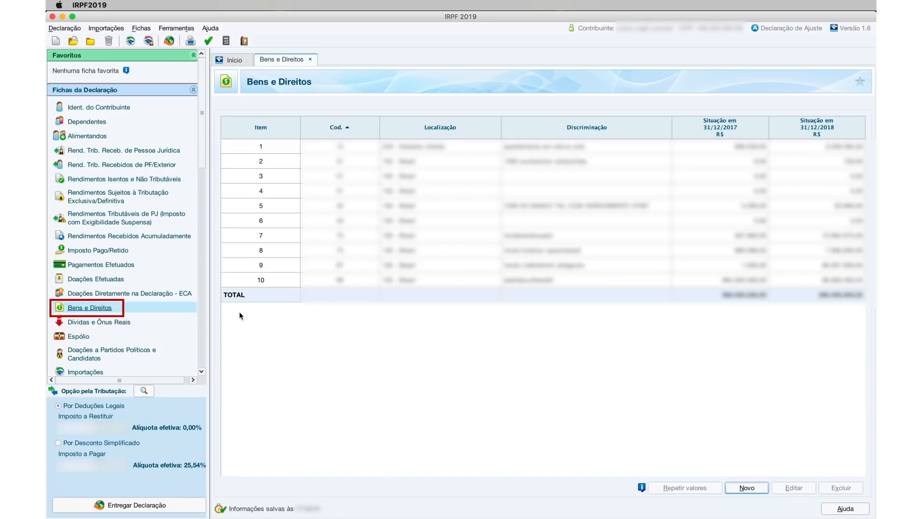
- Start a code 31 – Ações asset with the company's CNPJ and description 'ações am empresa A a R$100,00'
left_click(747, 488)
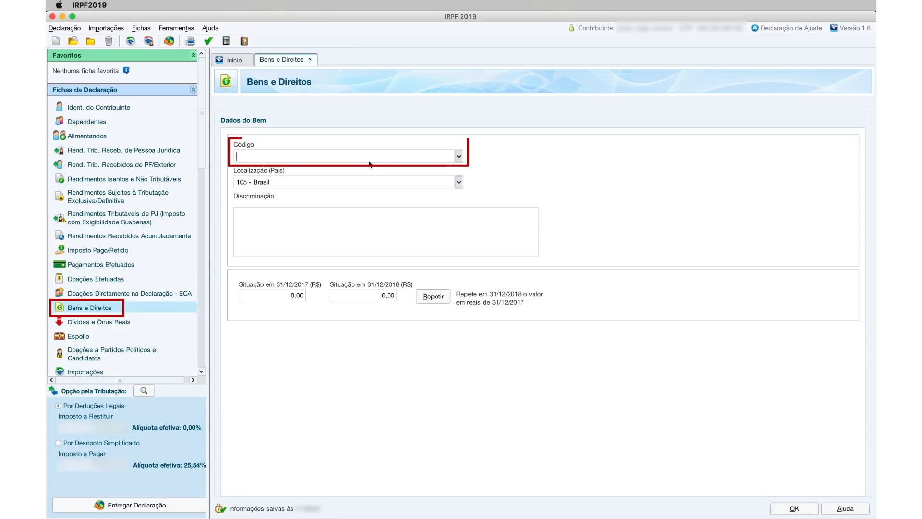
left_click(459, 156)
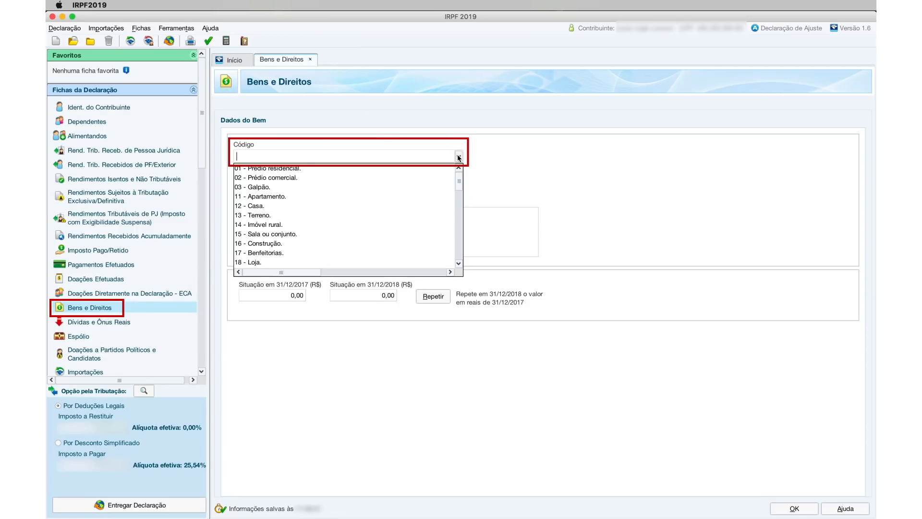
type("31")
left_click(404, 168)
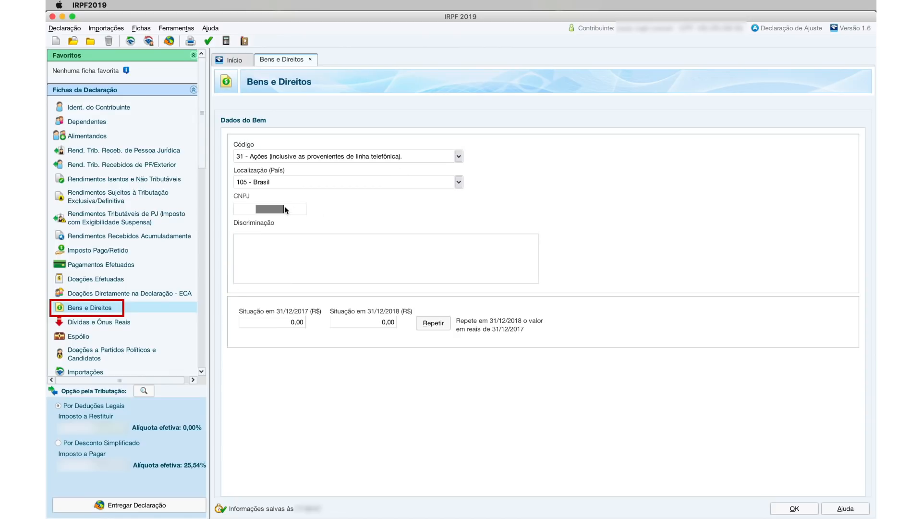
type("0752655700ações am")
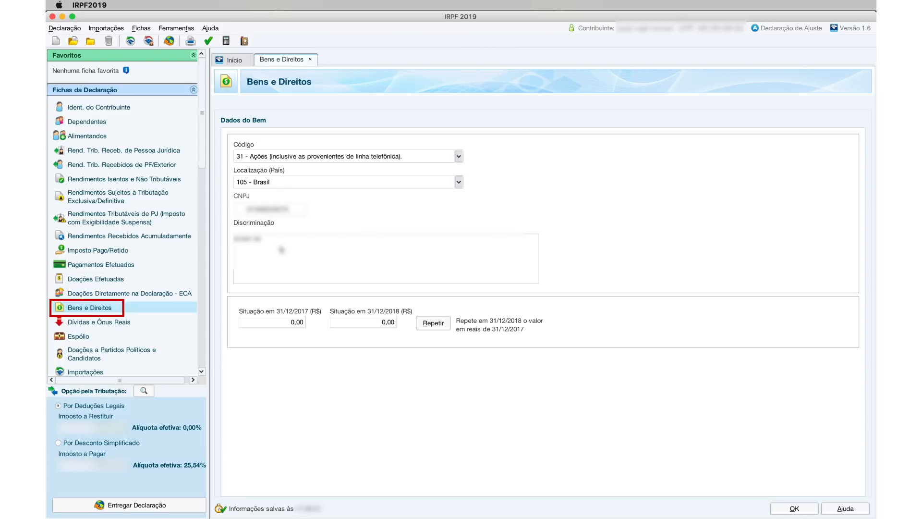
type(" empresa A")
type("a R$100,00")
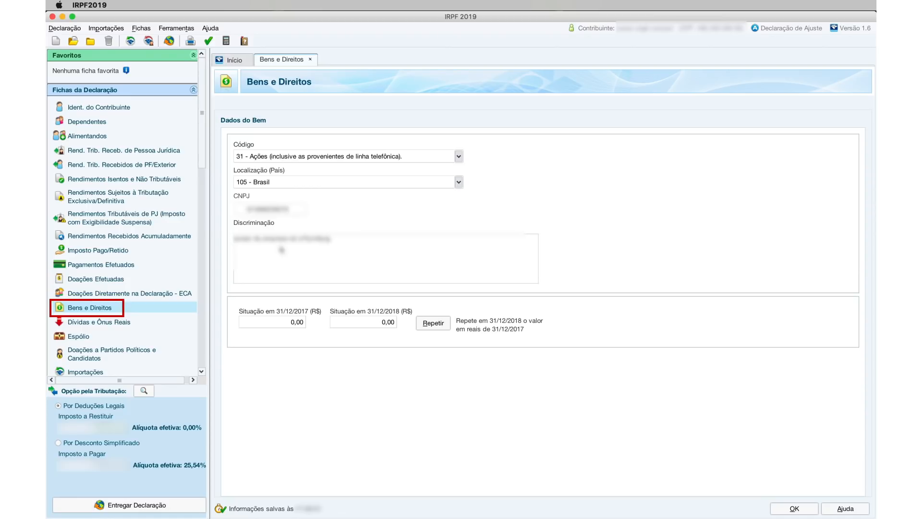
- Enter 10,00 as the 2017 value, fill the 2018 value, and save the shares asset
left_click(298, 324)
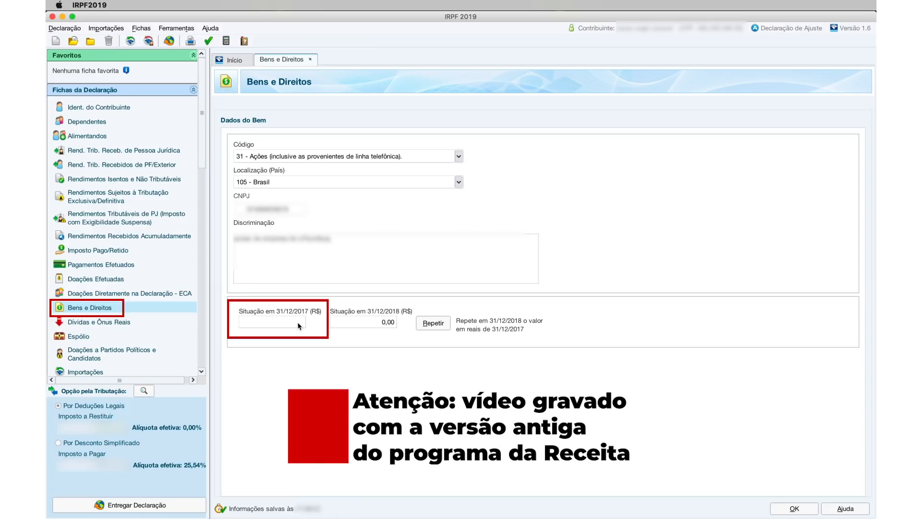
type("10,00")
left_click(377, 320)
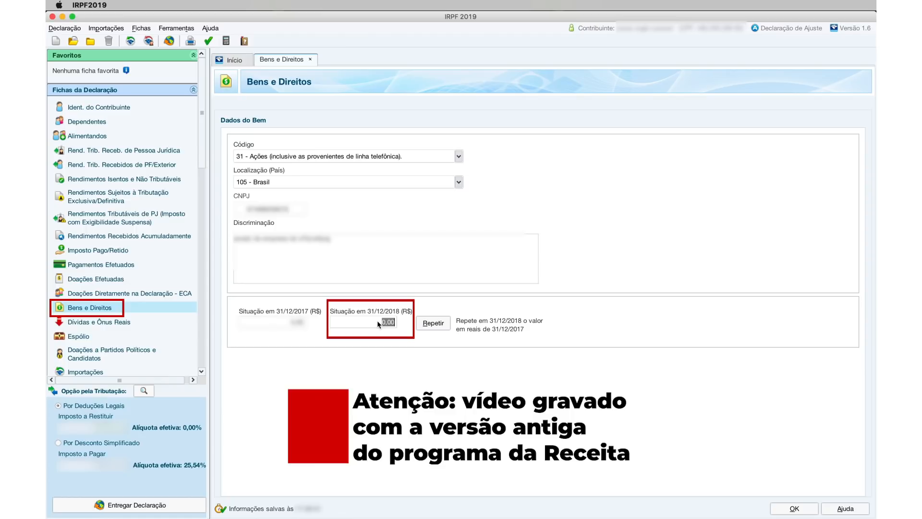
type("10000")
key("BackSpace")
key("BackSpace")
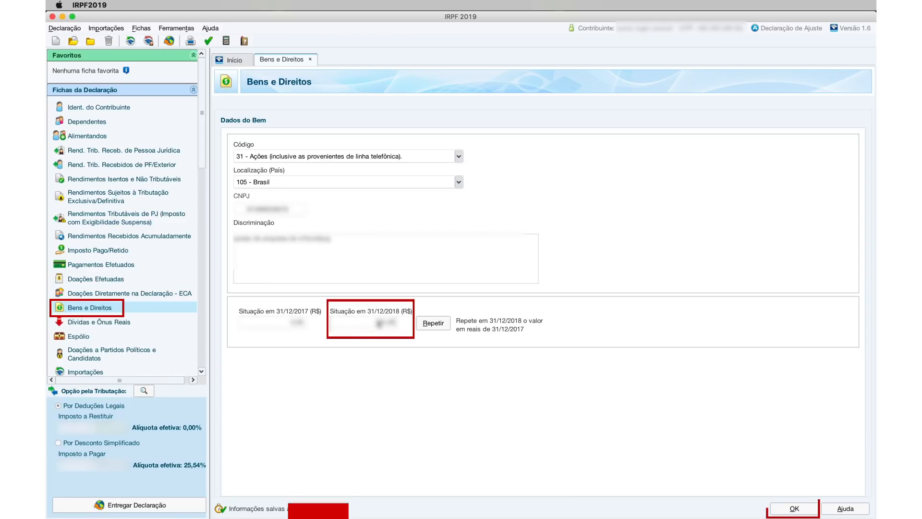
left_click(794, 509)
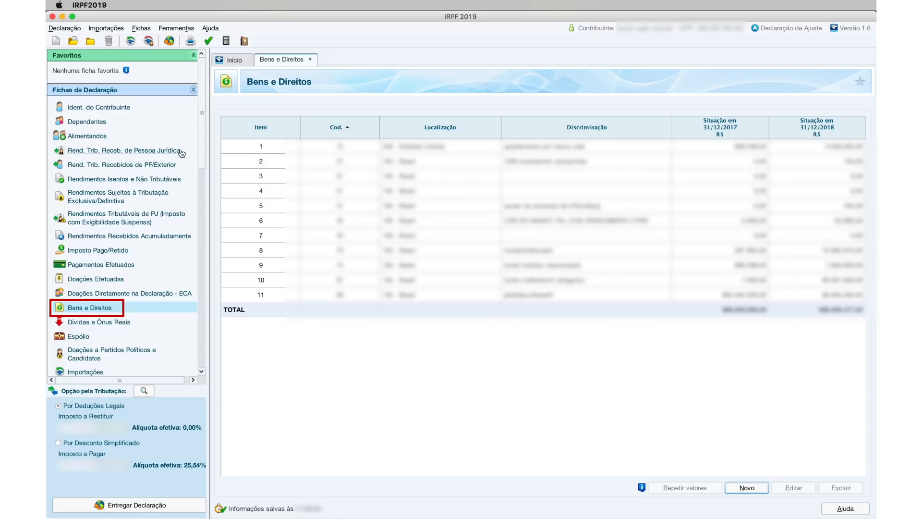
- Record a type 05 small-sale capital gain with a declared value of 1000
left_click(142, 179)
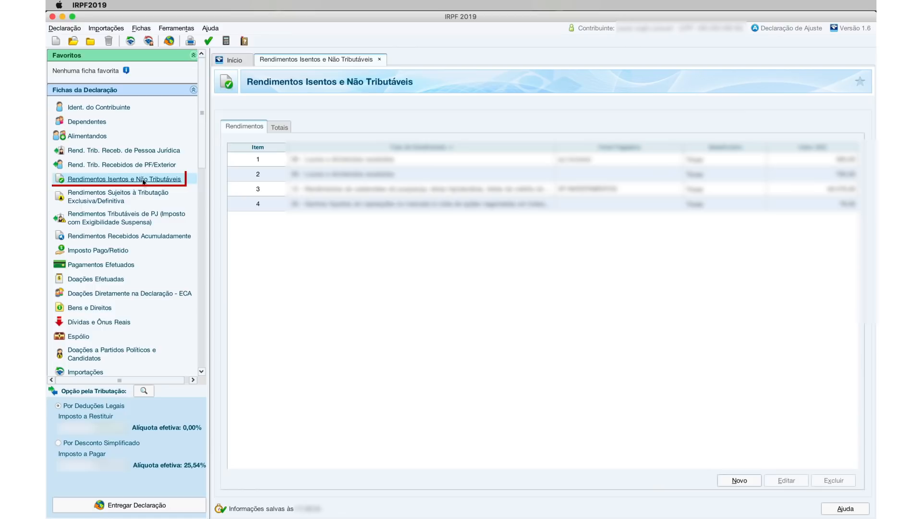
left_click(735, 481)
left_click(350, 140)
type("5")
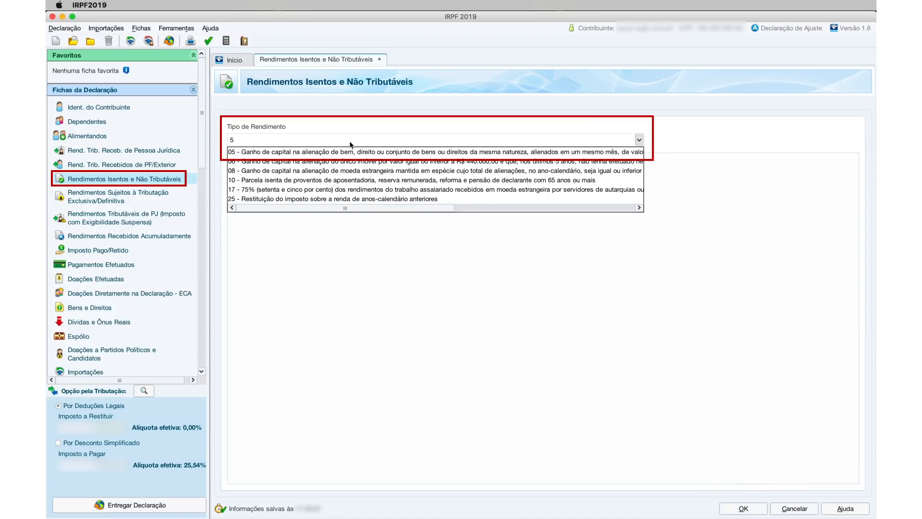
left_click(338, 152)
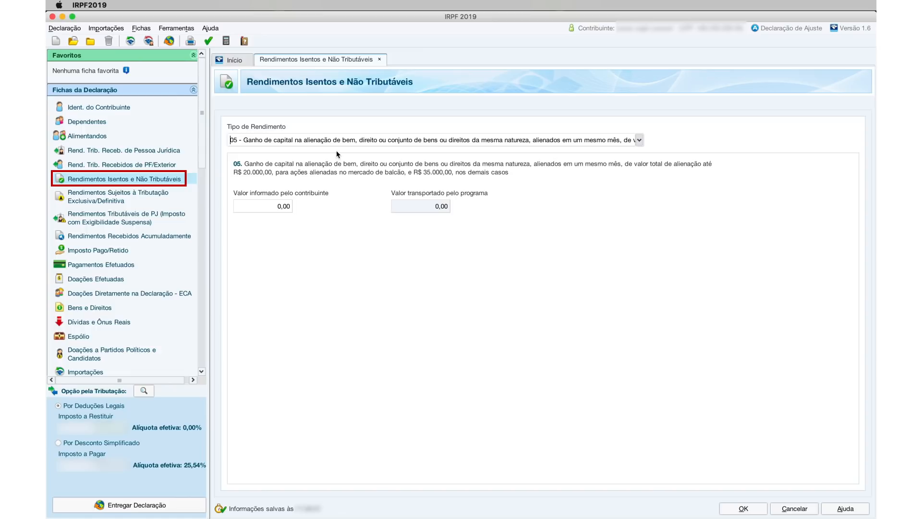
left_click(273, 207)
type("10")
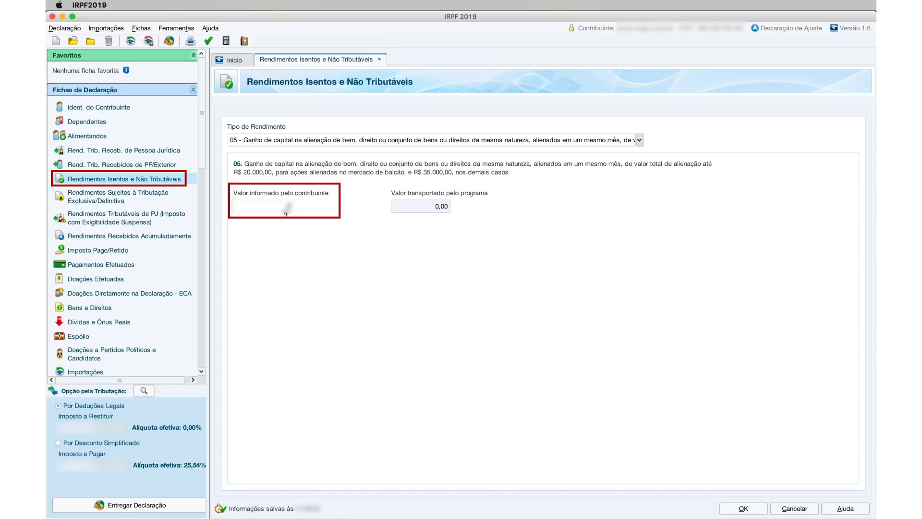
type("00")
left_click(123, 179)
left_click(734, 481)
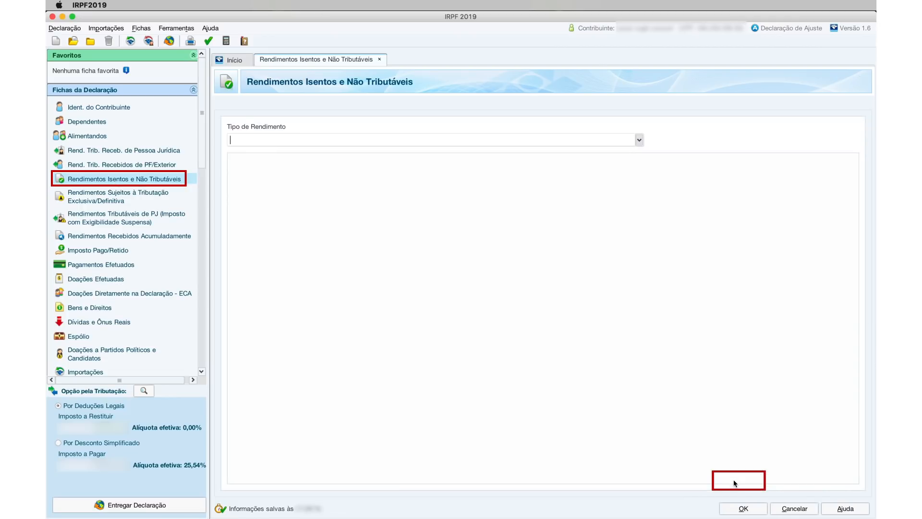
- Save type 09 exempt dividends for the Titular with the paying company's CNPJ and name
left_click(639, 140)
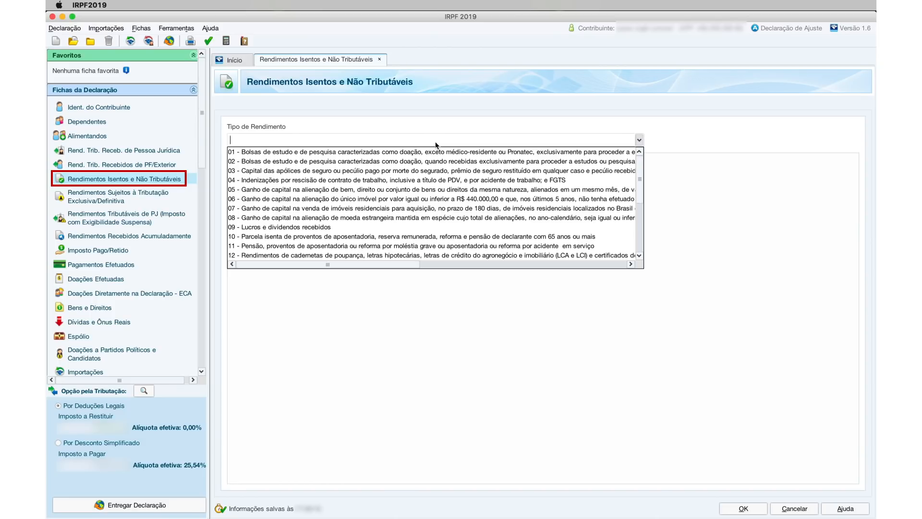
type("9")
left_click(346, 153)
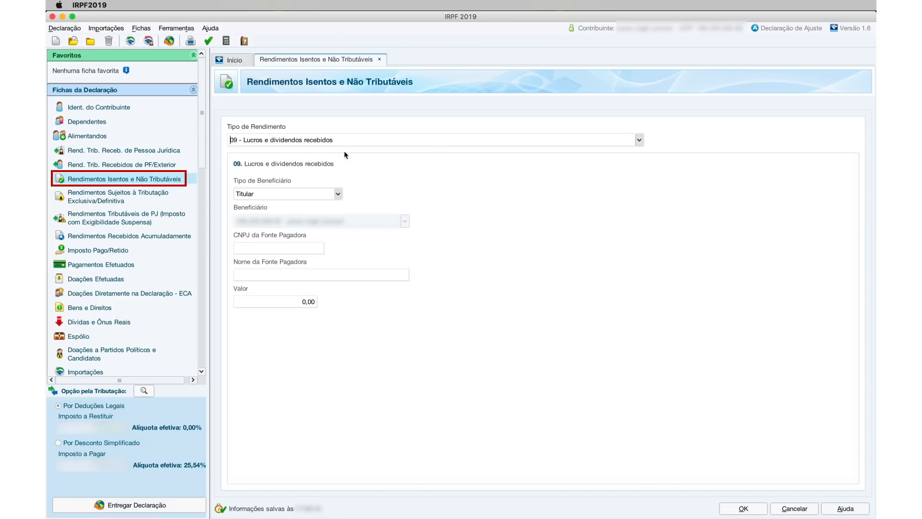
left_click(338, 193)
left_click(338, 201)
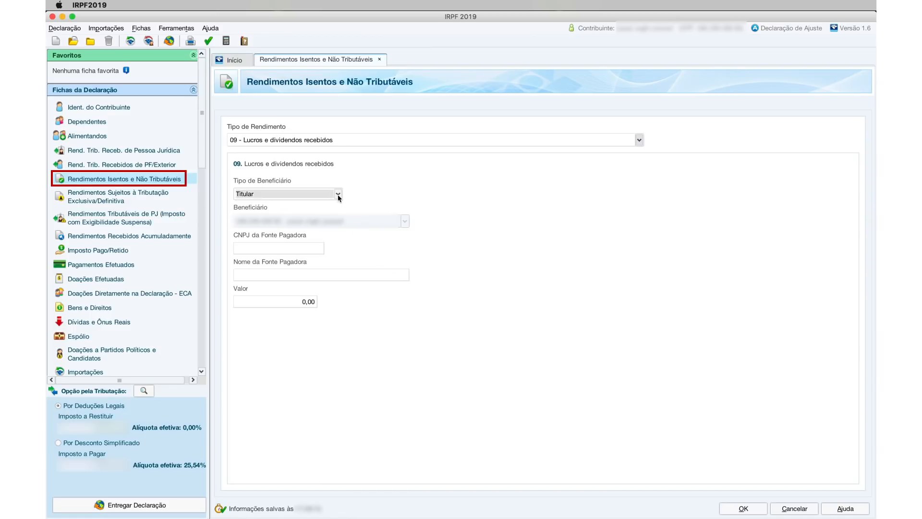
left_click(295, 246)
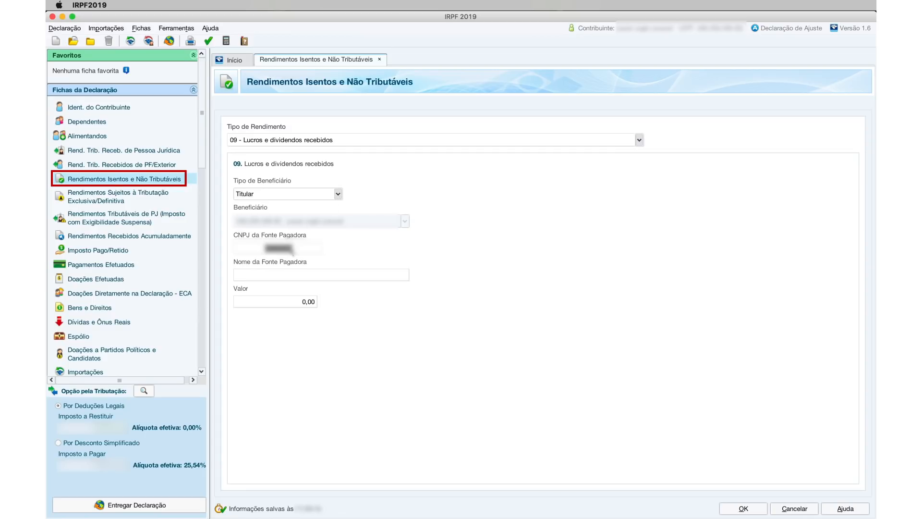
type("???????????")
left_click(289, 274)
type("??????????")
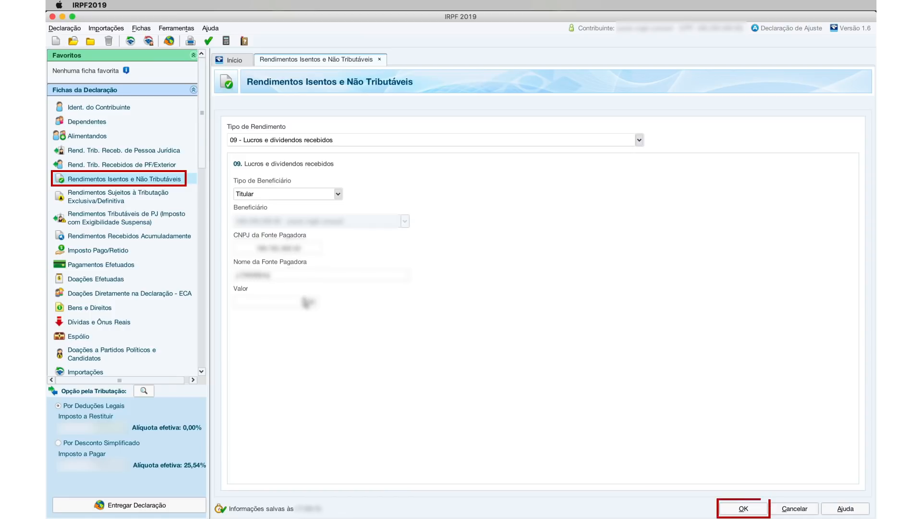
left_click(122, 197)
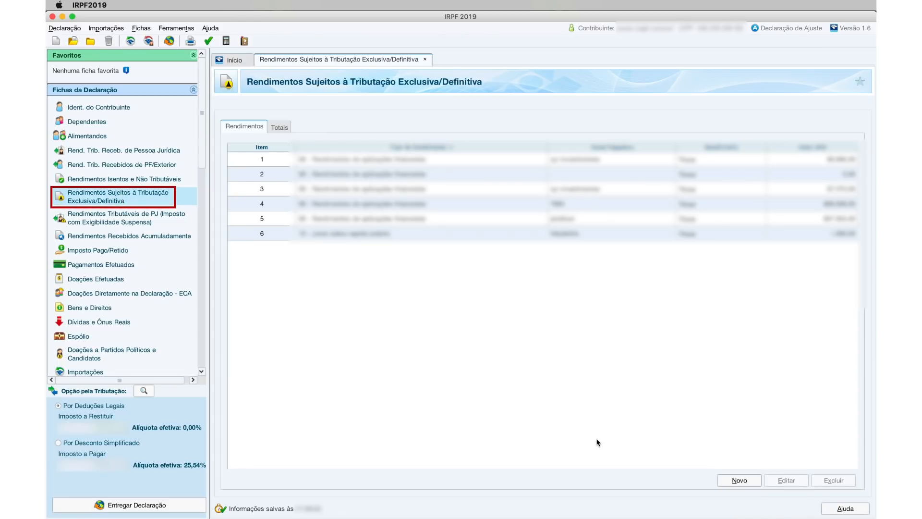
left_click(738, 480)
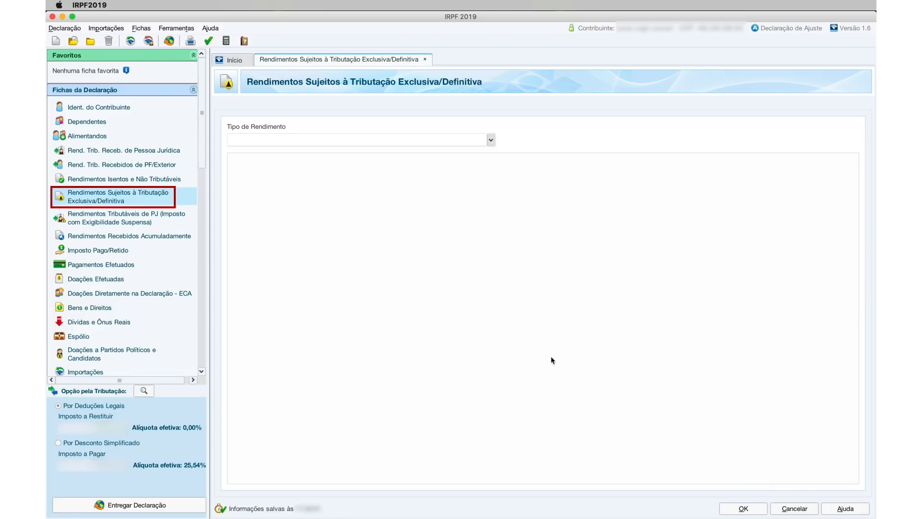
left_click(453, 139)
type("10")
left_click(390, 152)
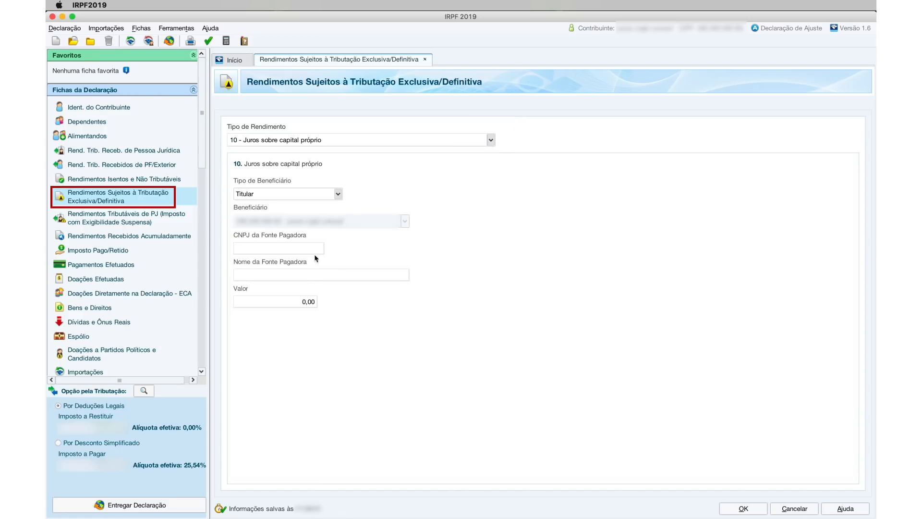
left_click(295, 248)
type("00000000")
left_click(289, 271)
type("XXXXXg")
left_click(301, 304)
type("8887")
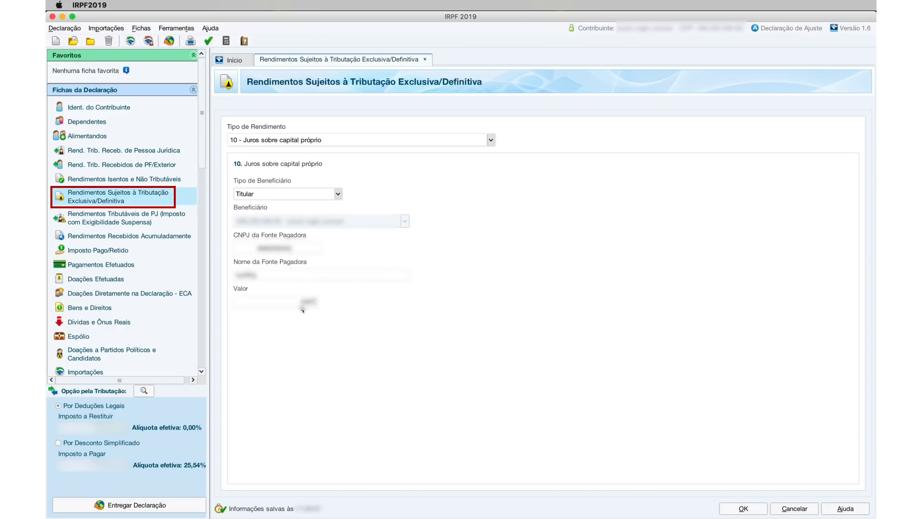
left_click(794, 508)
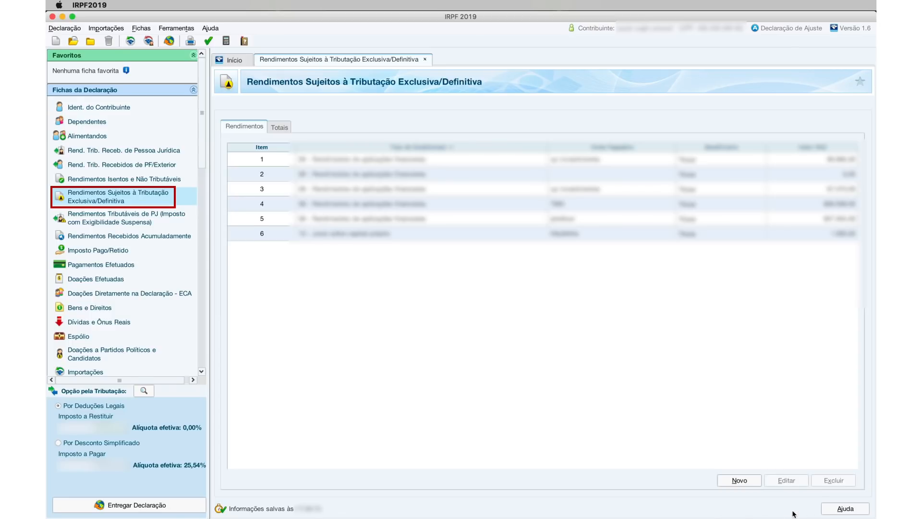
- Show the Renda Variável Operações Comuns / Day-Trade sheet for the Titular
scroll(134, 160, "down", 10)
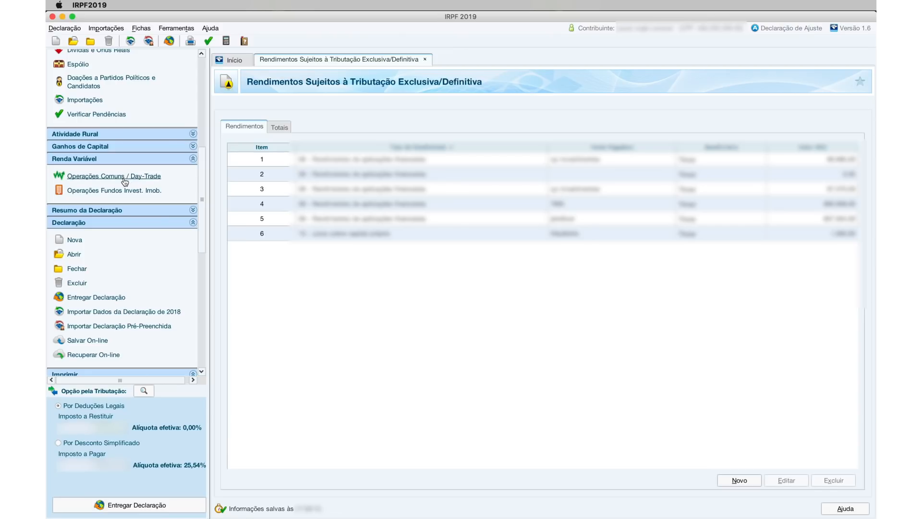
left_click(108, 159)
left_click(108, 160)
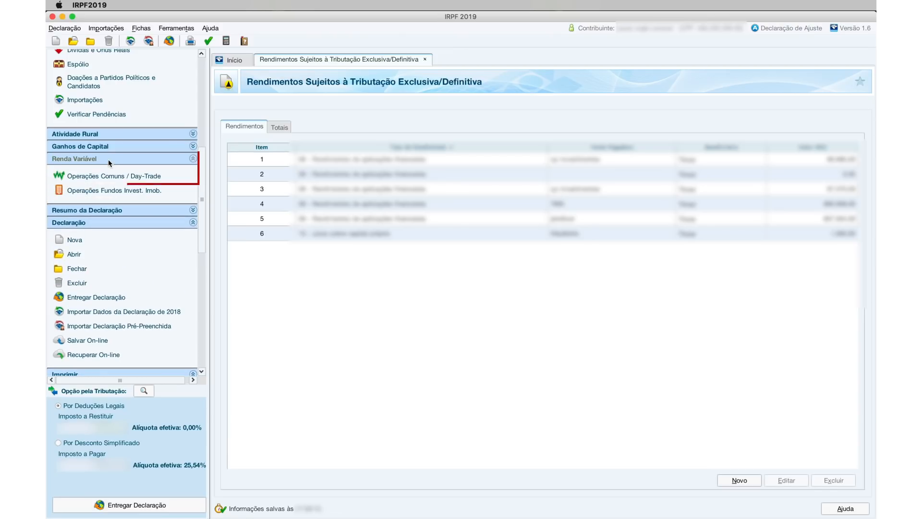
left_click(102, 176)
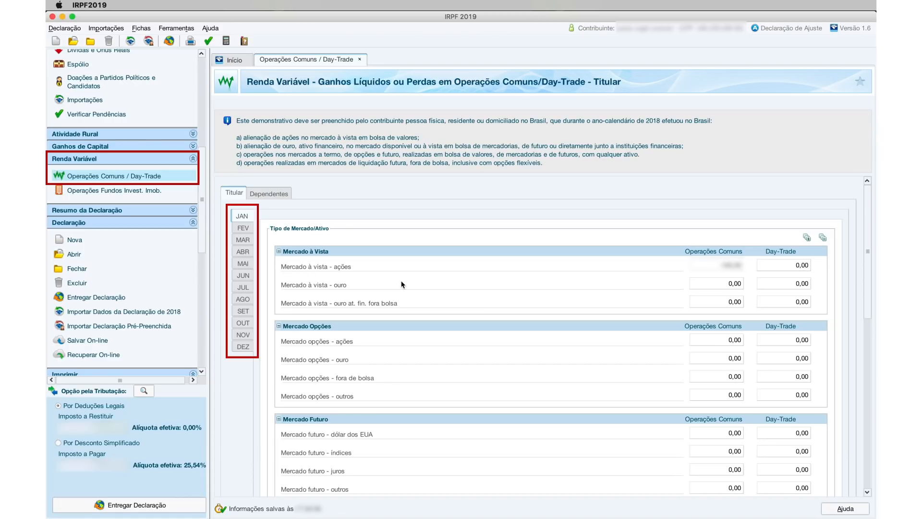
left_click(731, 284)
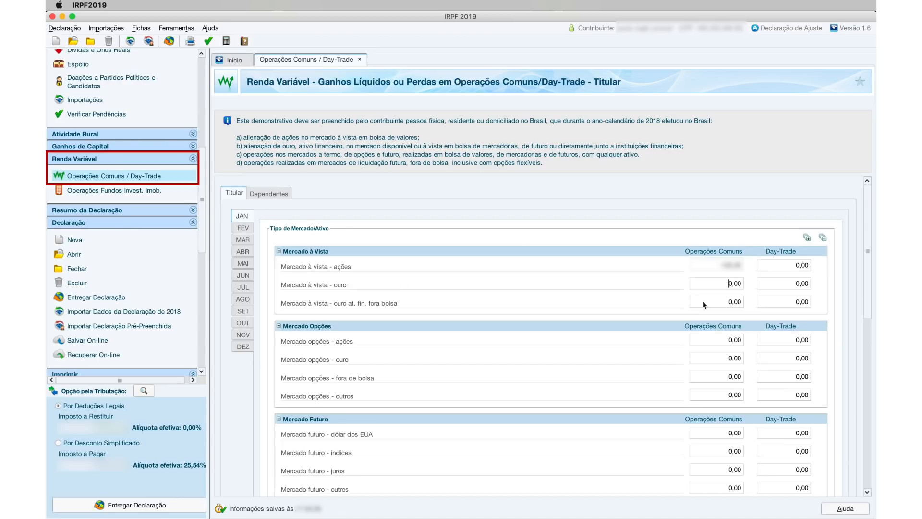
double_click(724, 268)
left_click(724, 278)
scroll(367, 382, "down", 5)
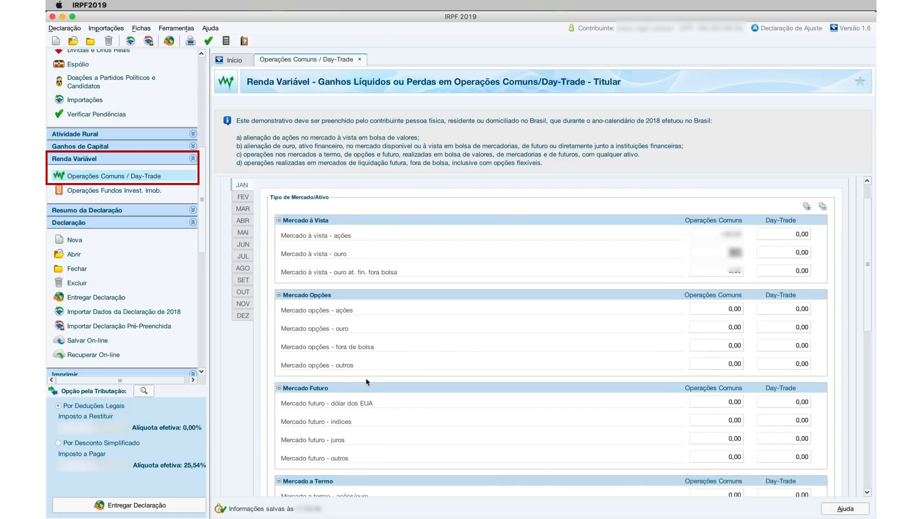
scroll(368, 382, "down", 3)
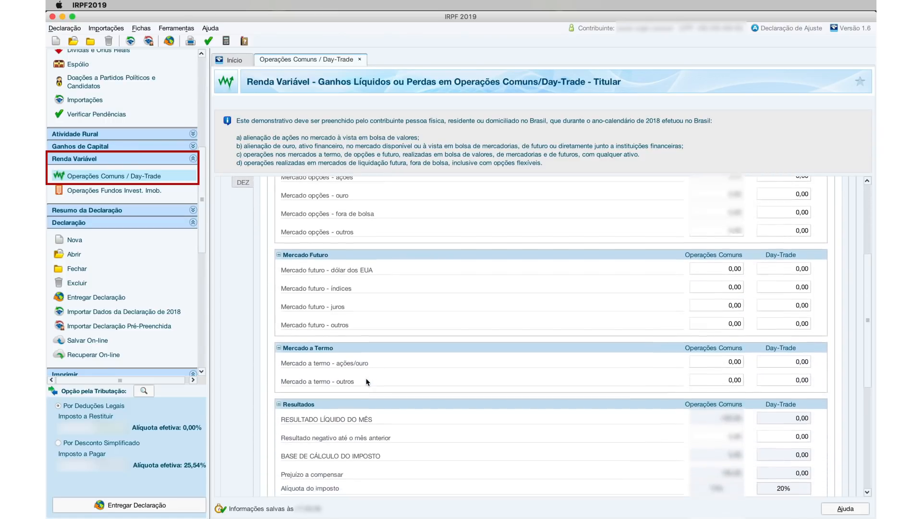
scroll(367, 381, "up", 8)
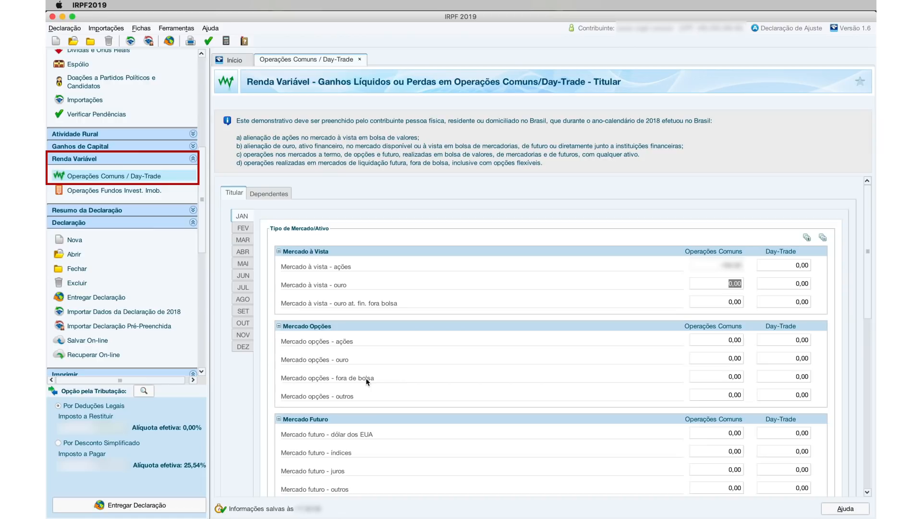
scroll(368, 381, "down", 20)
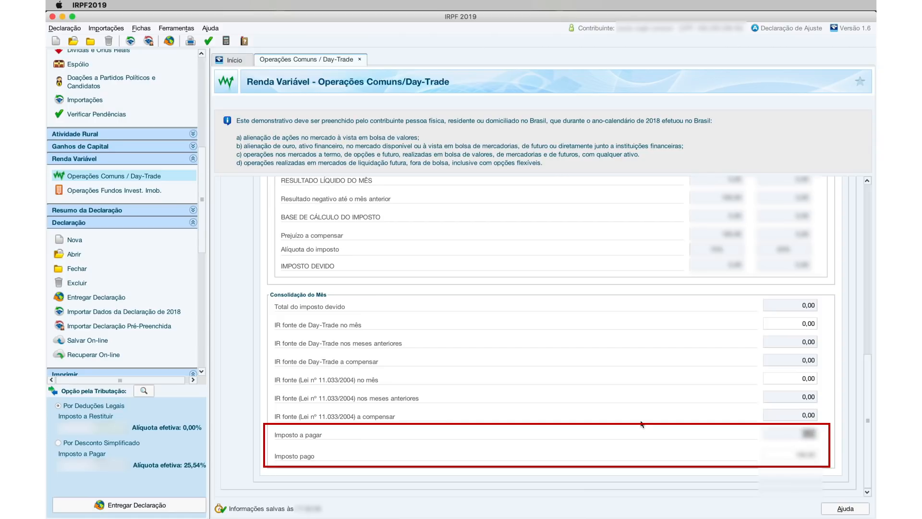
scroll(641, 424, "up", 5)
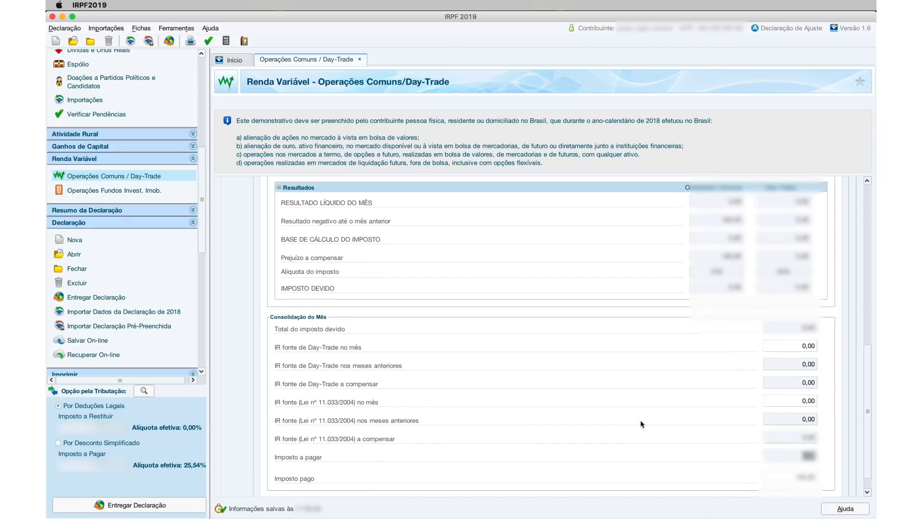
scroll(641, 422, "down", 5)
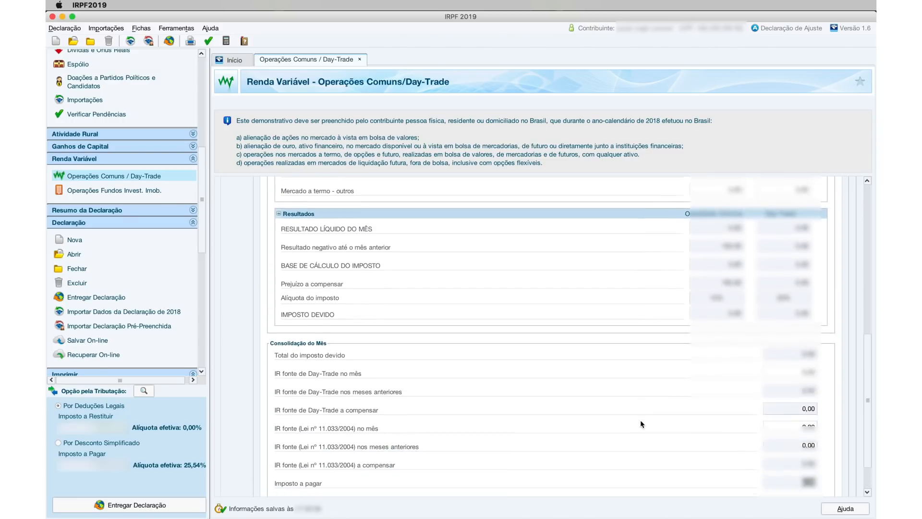
scroll(160, 241, "up", 10)
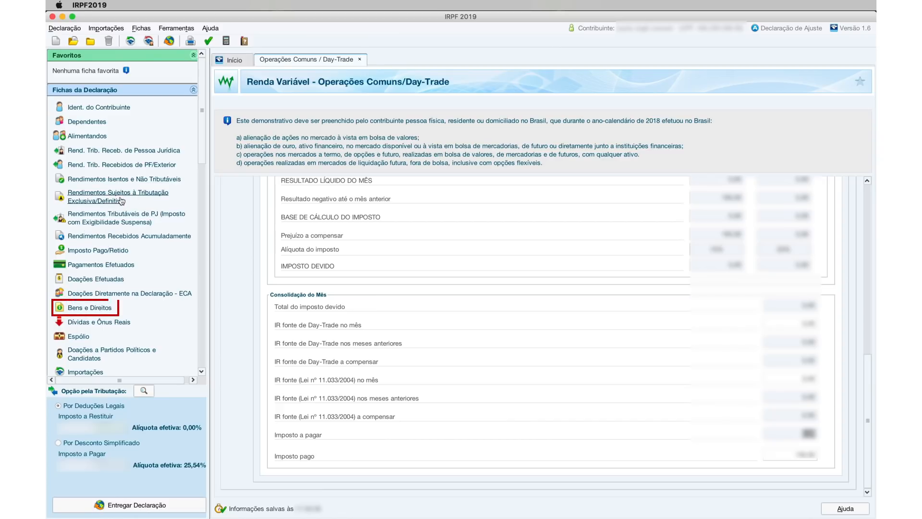
- Begin a new asset entry, trying code 74 with a fund CNPJ and description 'gasolink'
left_click(103, 308)
left_click(758, 491)
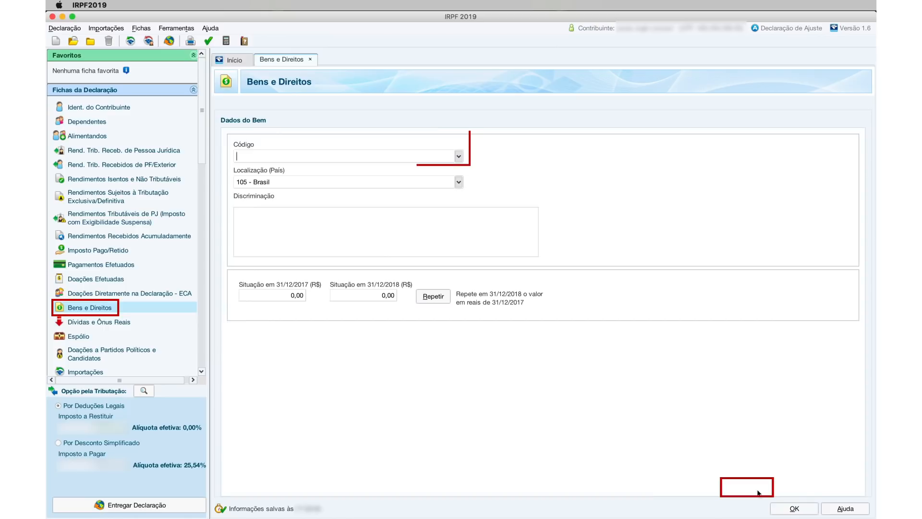
type("74")
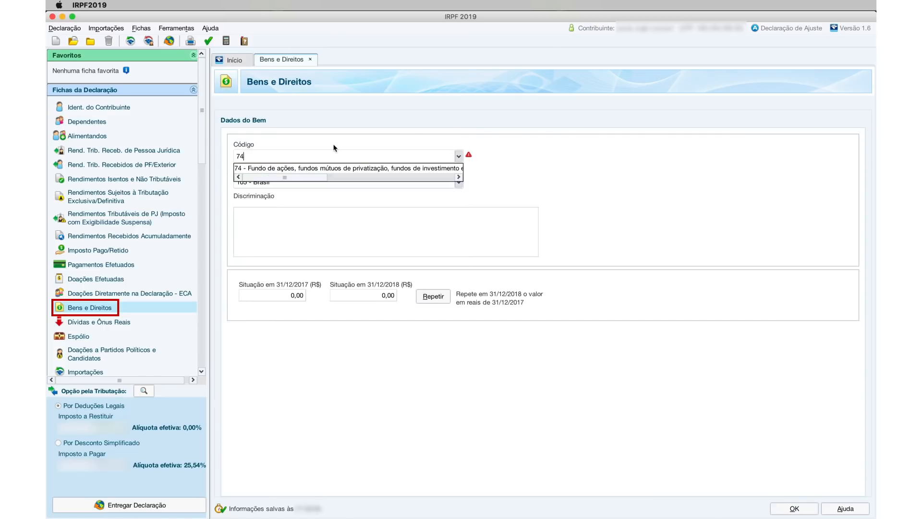
left_click(315, 169)
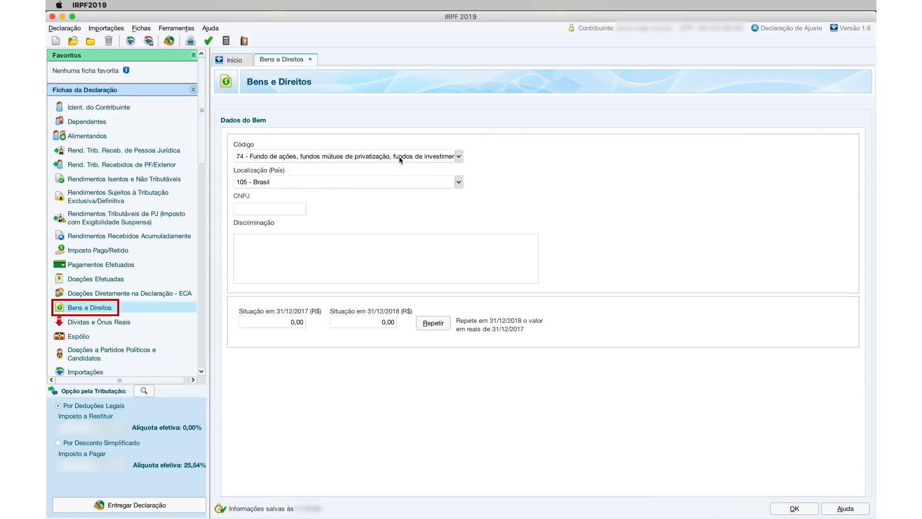
left_click(289, 209)
type("181146")
left_click(280, 242)
type("gasolink")
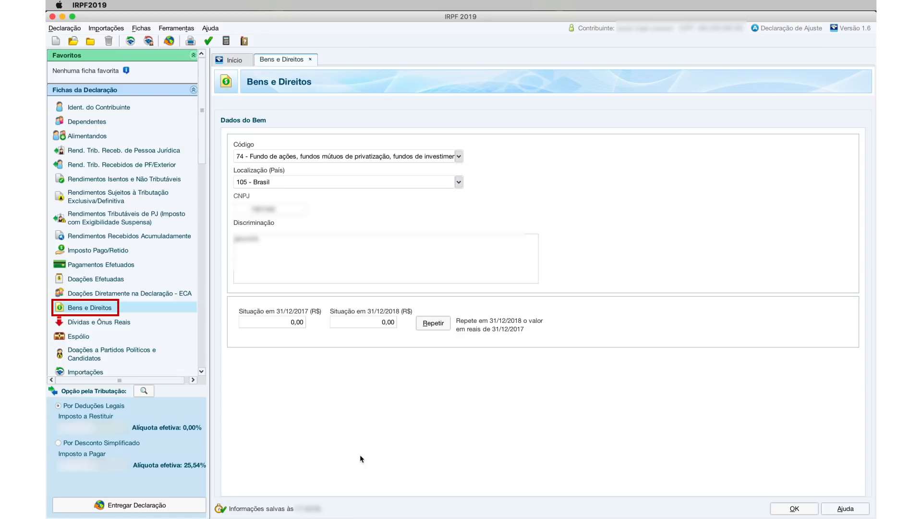
left_click(458, 158)
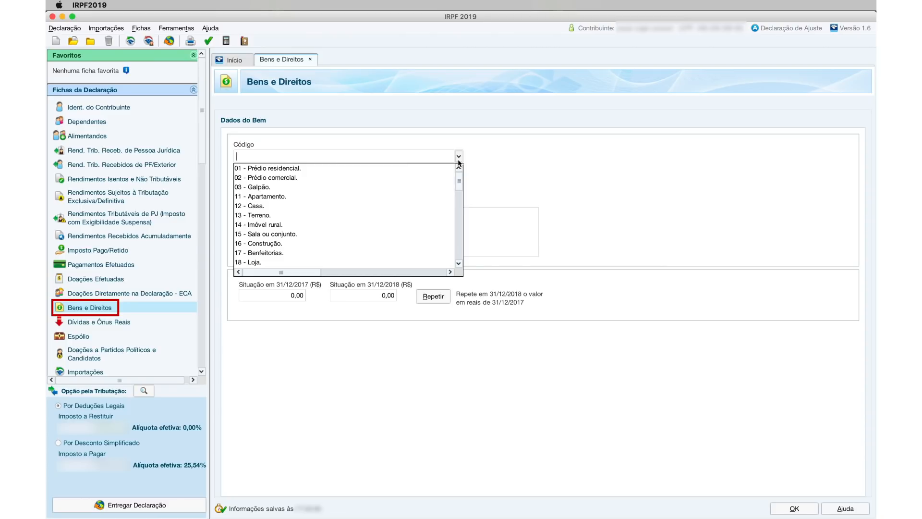
type("72")
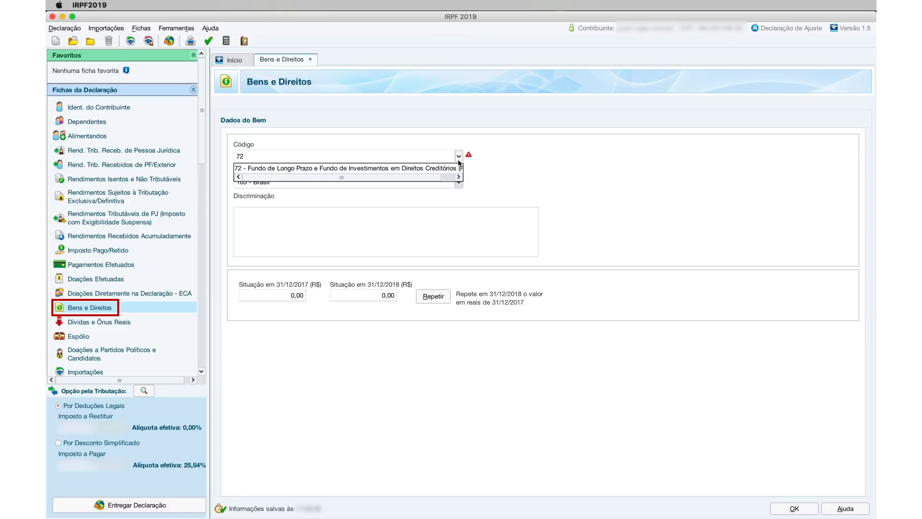
key("BackSpace")
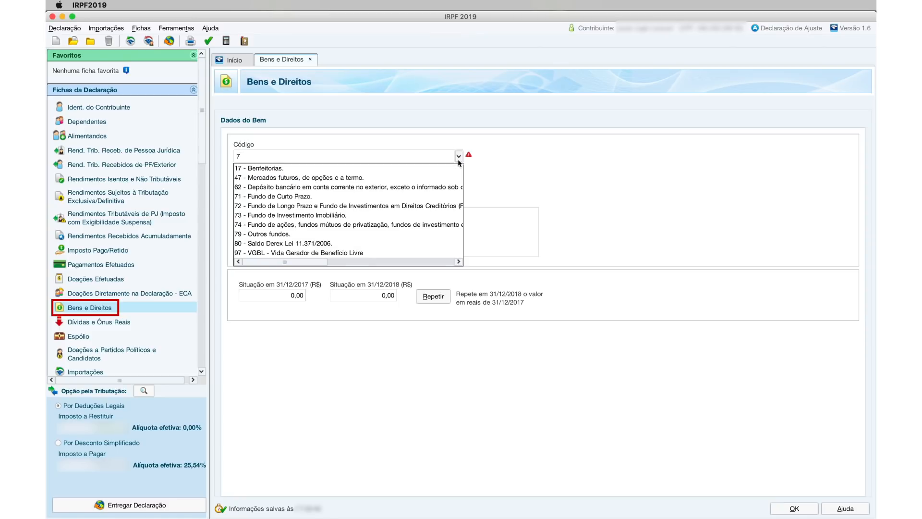
type("2")
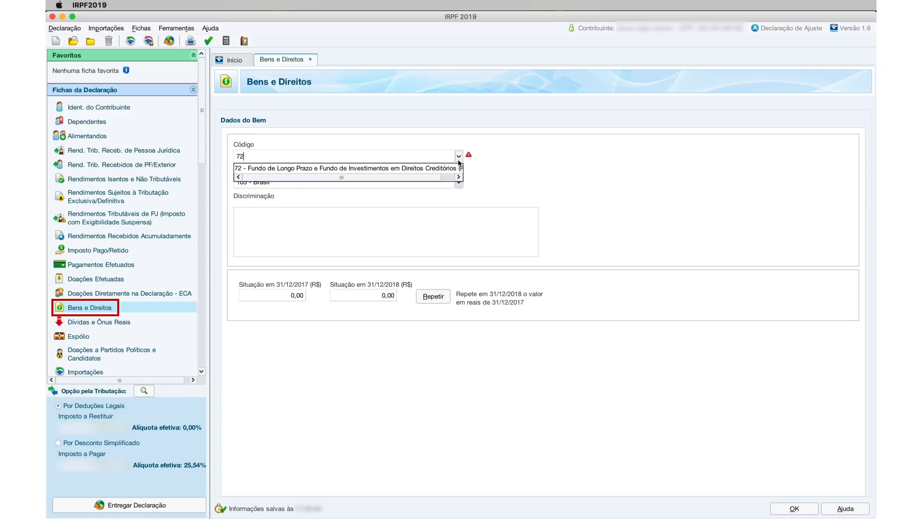
key("BackSpace")
type("1")
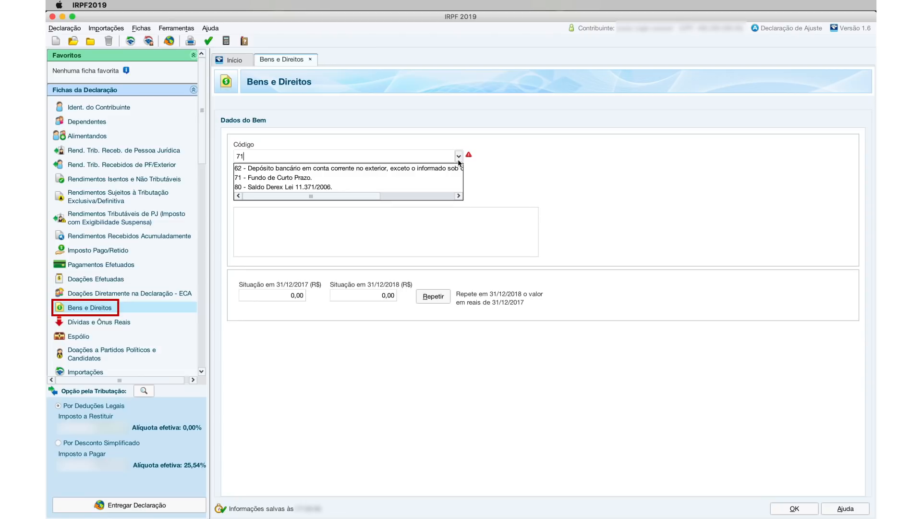
key("BackSpace")
type("4")
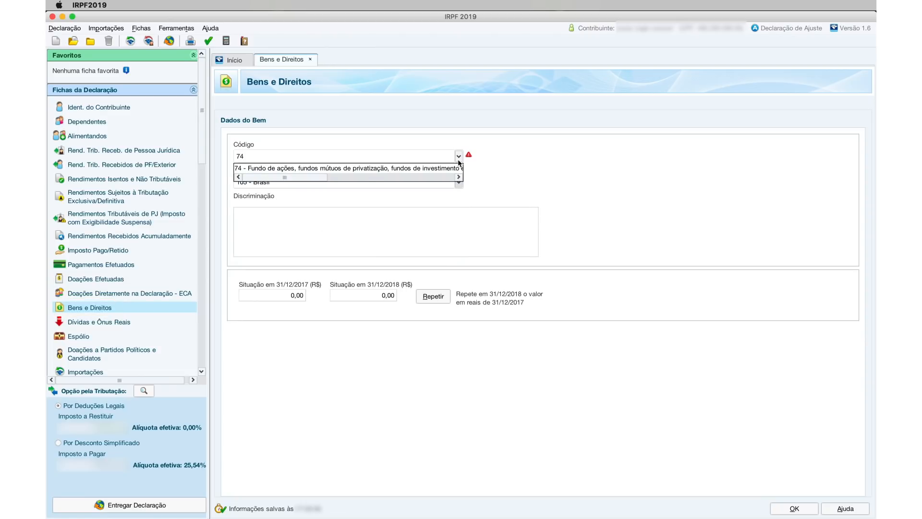
key("BackSpace")
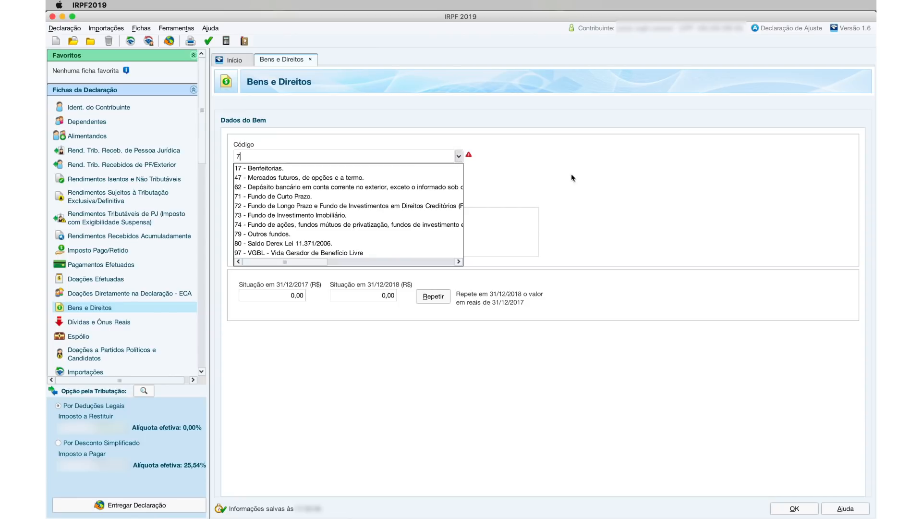
key("BackSpace")
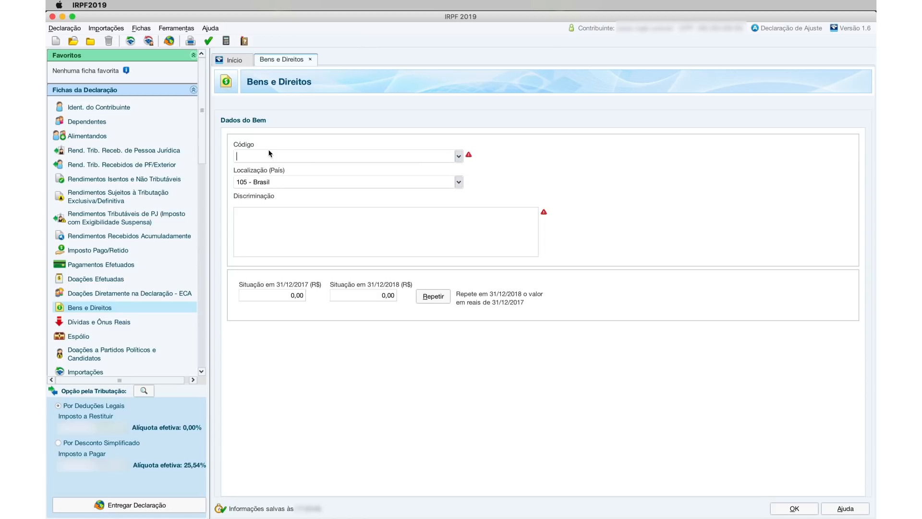
- Save a code 74 stock-fund asset described 'tddsuunorvajoulnajdjmhnasf' with its year-end values
type("74")
left_click(267, 172)
left_click(279, 256)
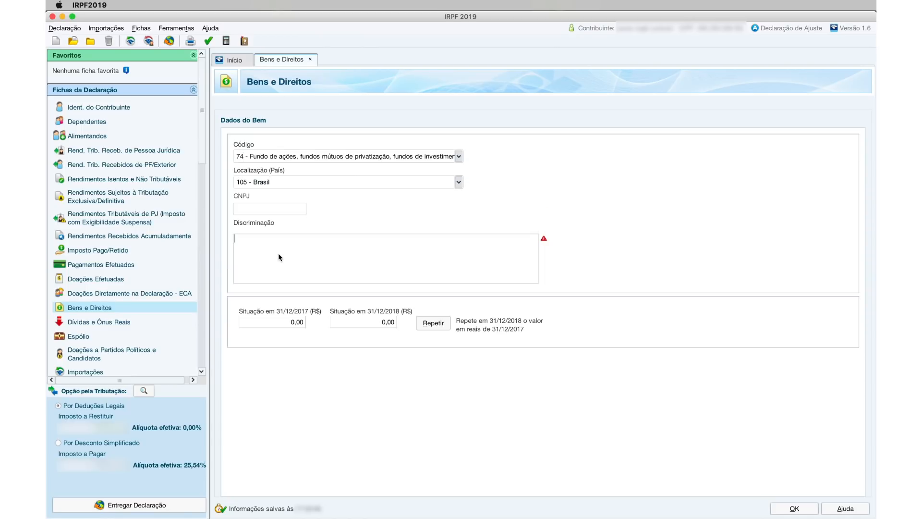
type("tddsuunorvajoul")
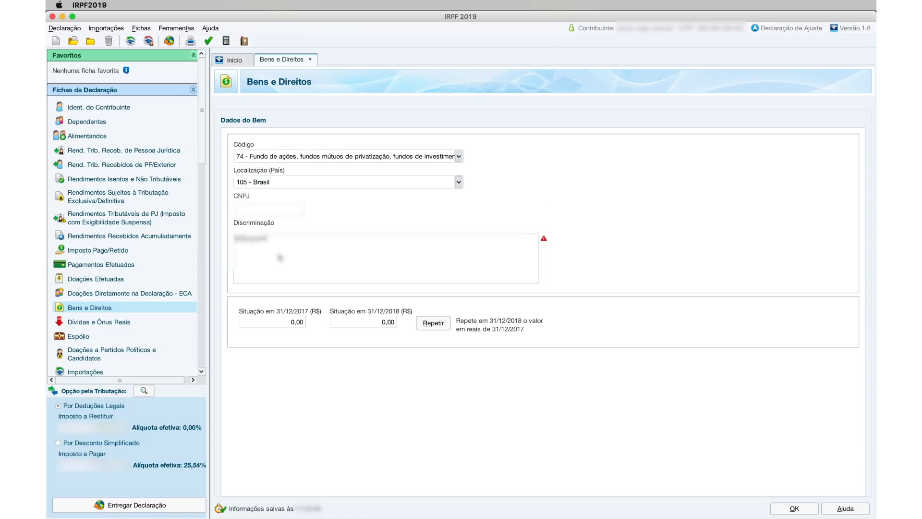
type("najdjmhnasf")
left_click(291, 322)
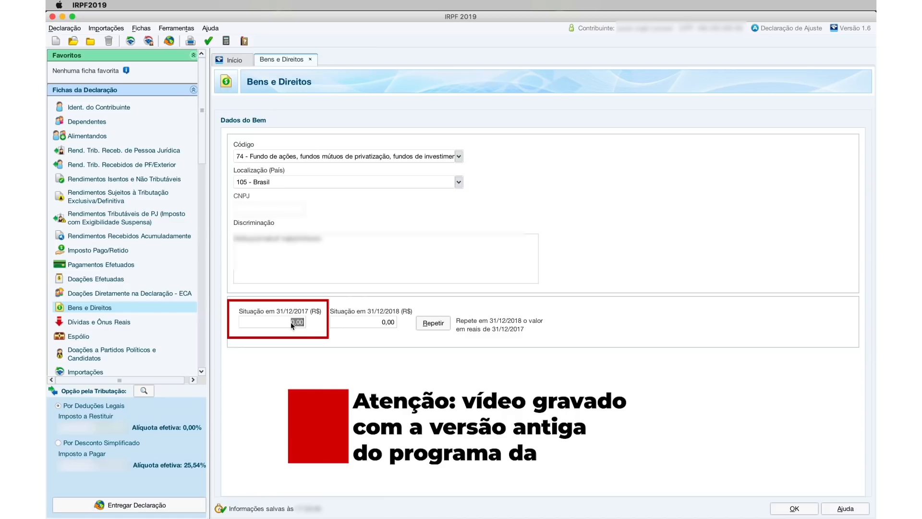
left_click(388, 322)
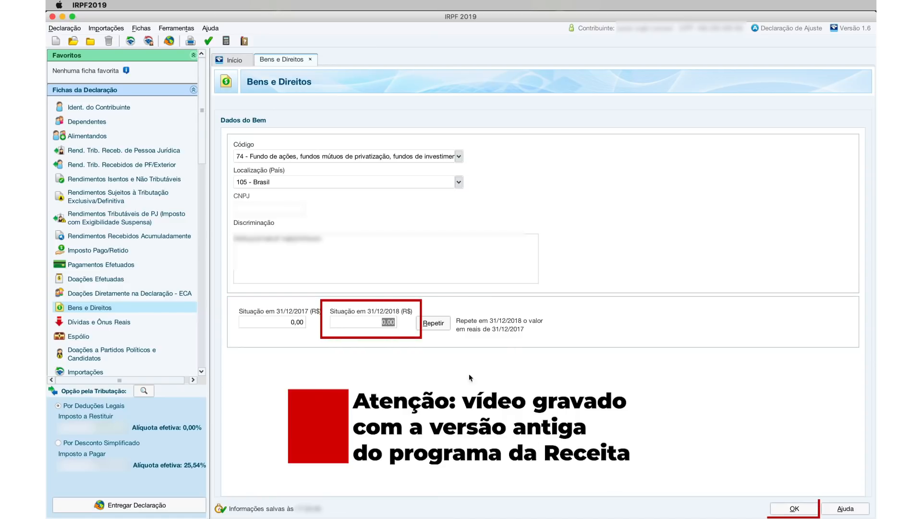
left_click(798, 510)
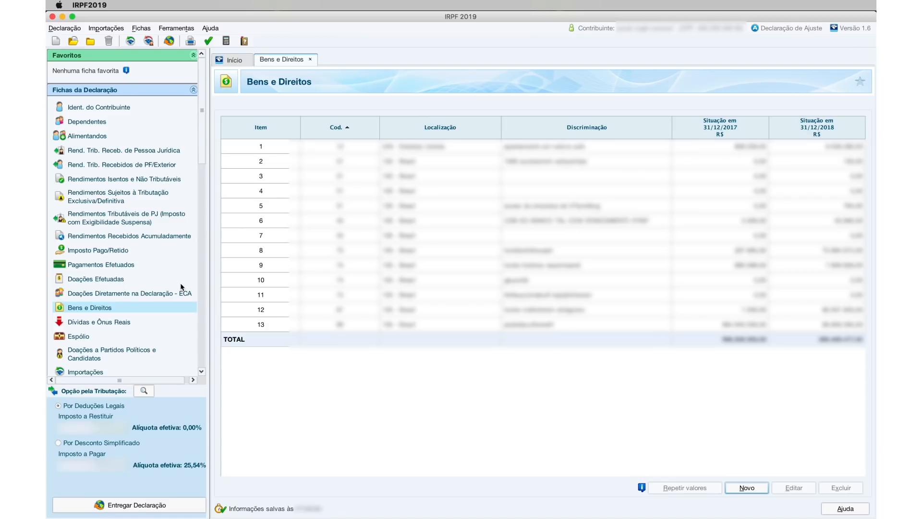
- Start a new exempt income entry of type 26 - Outros
left_click(155, 180)
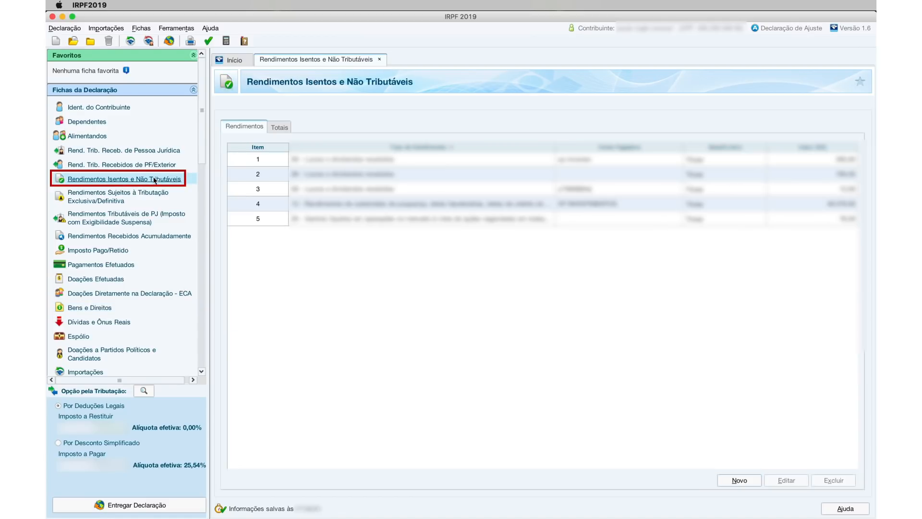
left_click(737, 481)
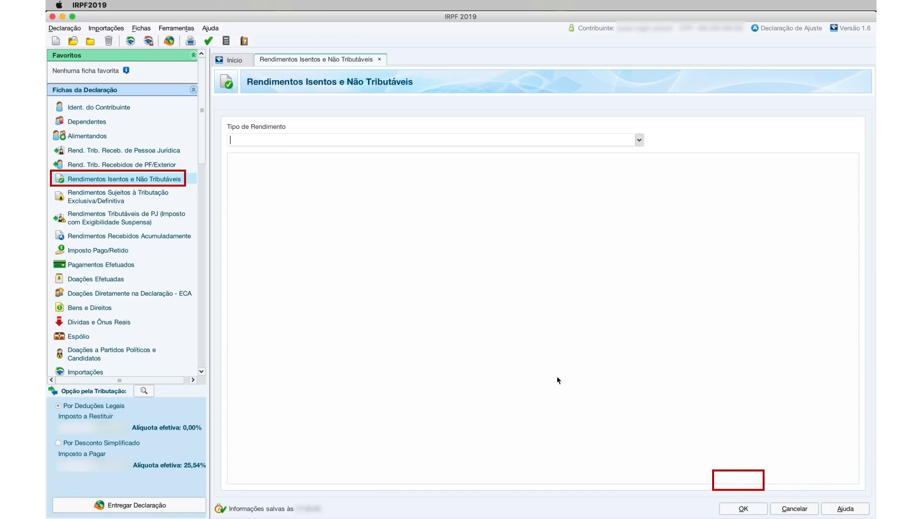
type("26")
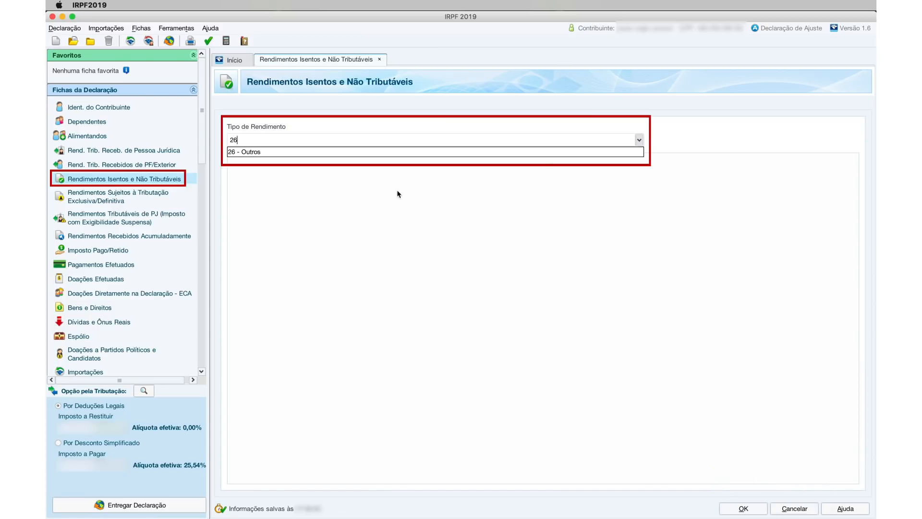
left_click(352, 152)
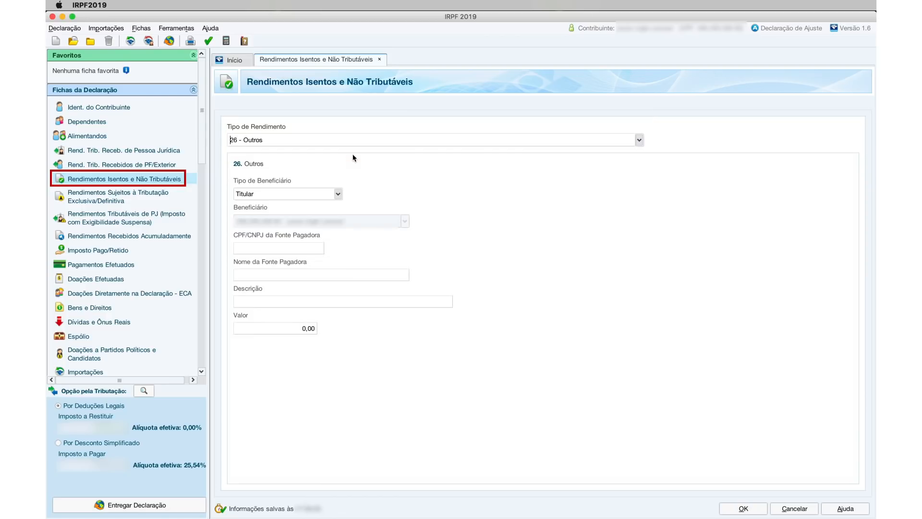
- Fill in the payer's CPF/CNPJ, the payer name and the description 'Venda de alimentoss coletivosdas'
left_click(298, 250)
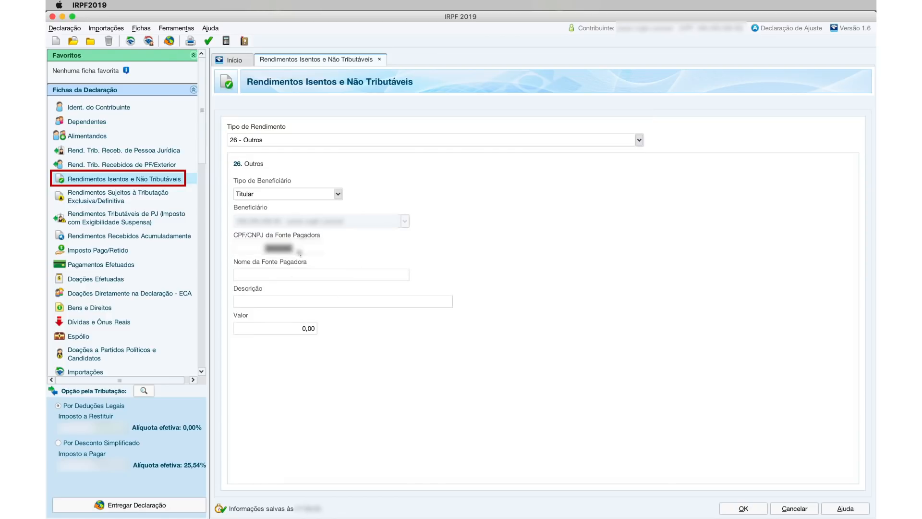
type("0000000")
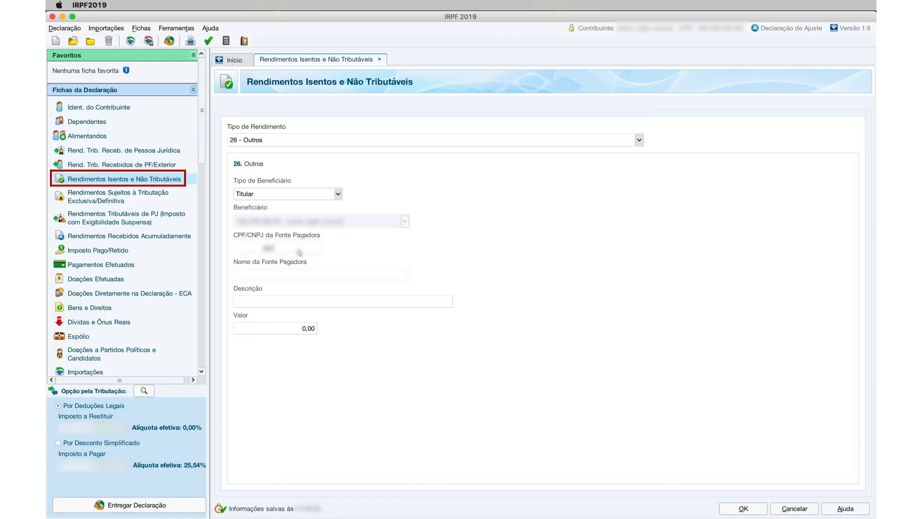
left_click(283, 277)
type("hddddvvvvdd")
left_click(273, 305)
type("Venda de alimentoss coletivosdas")
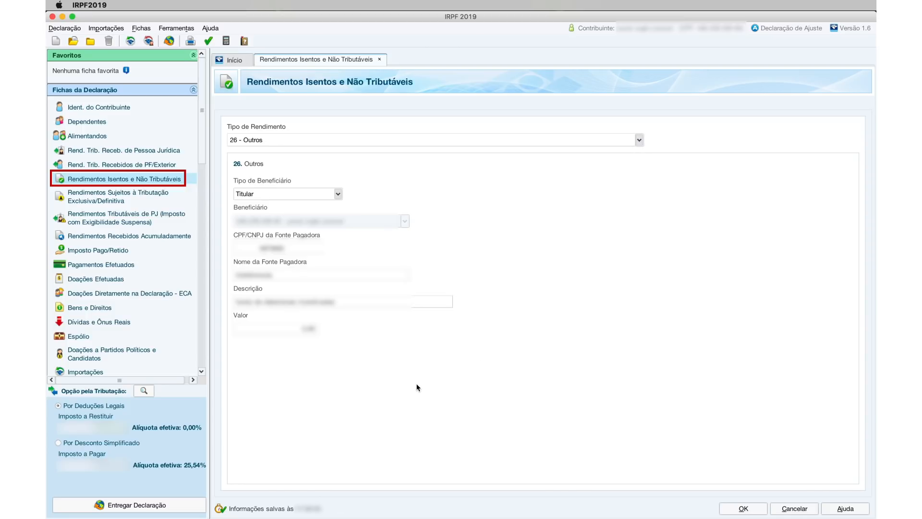
left_click(125, 197)
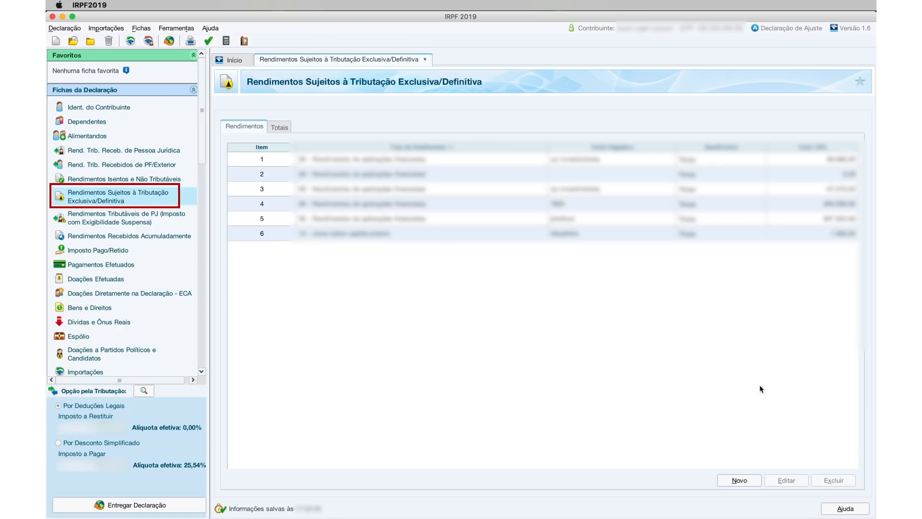
- Start a new exclusive-taxation entry of type 06 - Rendimentos de aplicações financeiras for the Titular
left_click(739, 480)
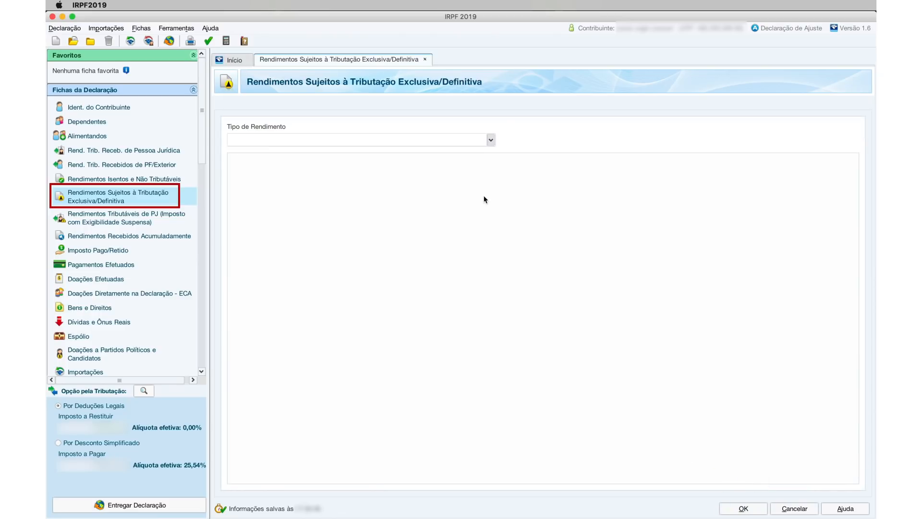
type("6")
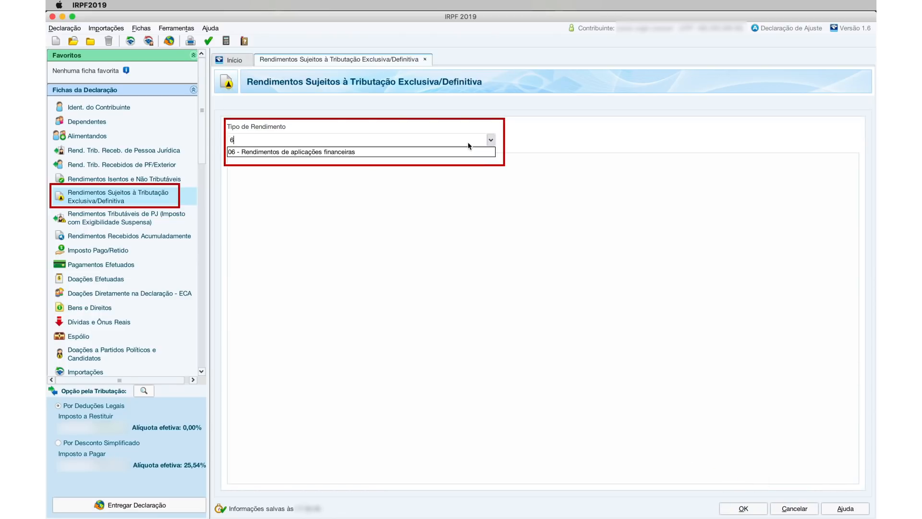
left_click(434, 150)
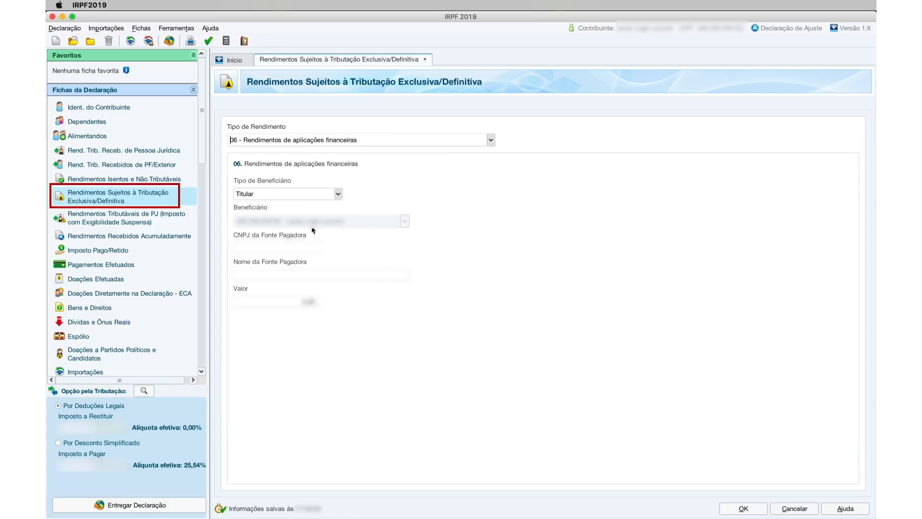
left_click(301, 194)
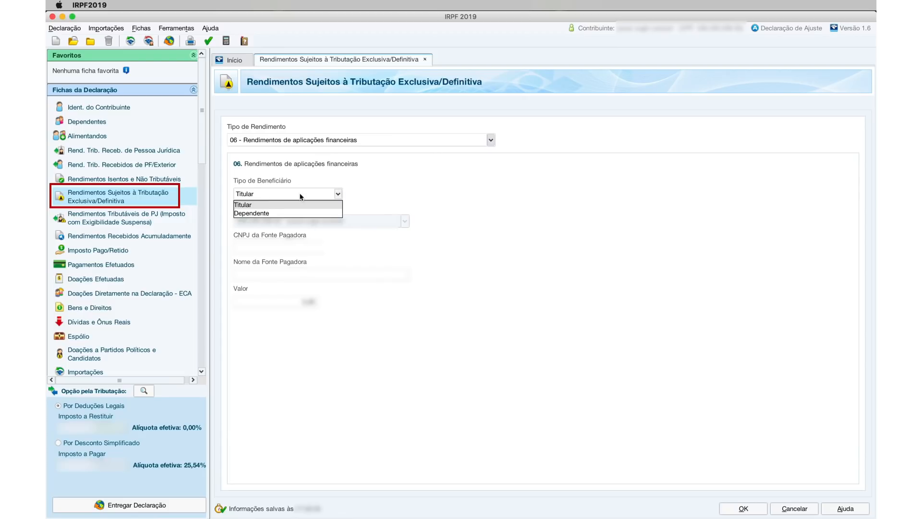
left_click(301, 196)
- Enter the payer's CNPJ, the payer name and a value of 88, then save the entry
left_click(288, 250)
left_click(297, 278)
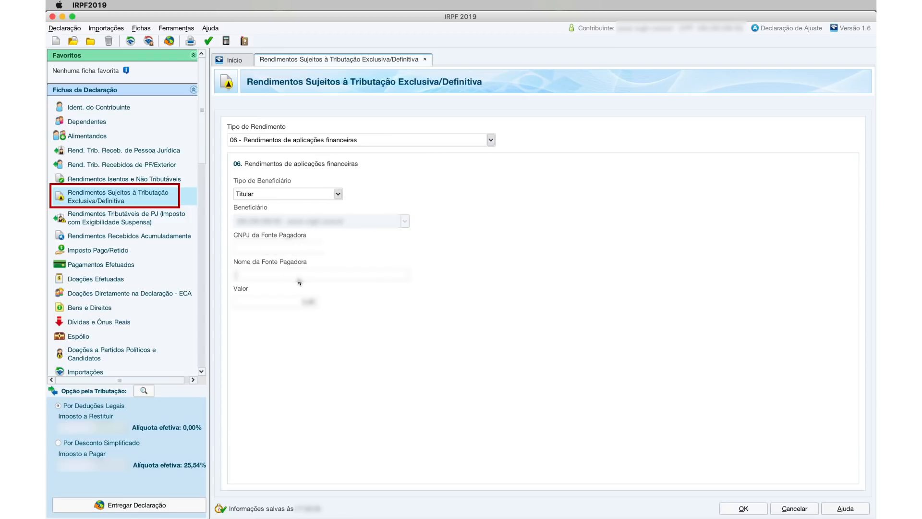
left_click(294, 302)
left_click(298, 251)
type("7897898")
left_click(307, 278)
type("Tghhhvgjghfhgvhg")
left_click(308, 304)
type("88")
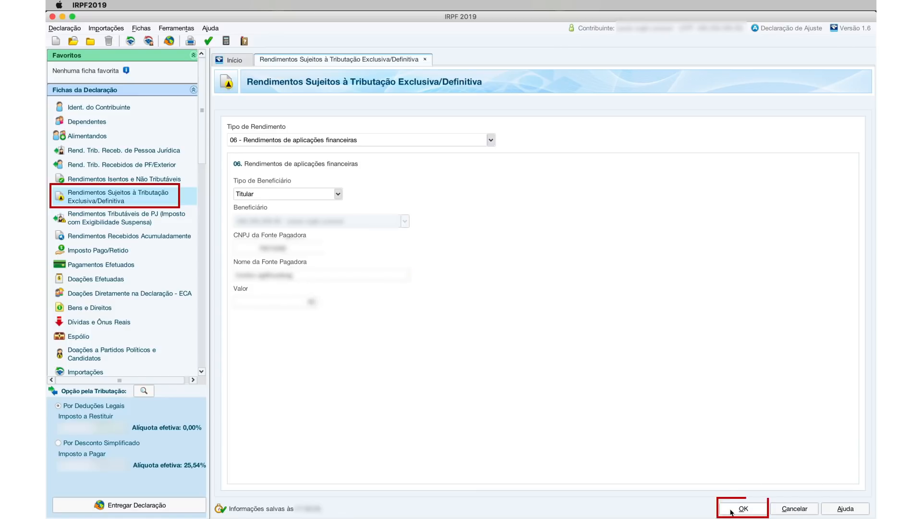
left_click(731, 510)
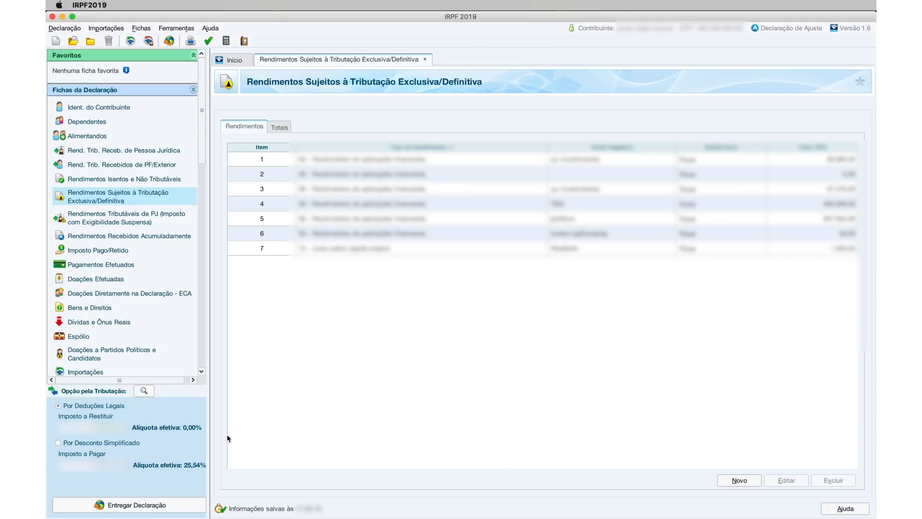
- Start a new Bens e Direitos asset with code 73 - Fundo de Investimento Imobiliário
left_click(90, 308)
left_click(747, 488)
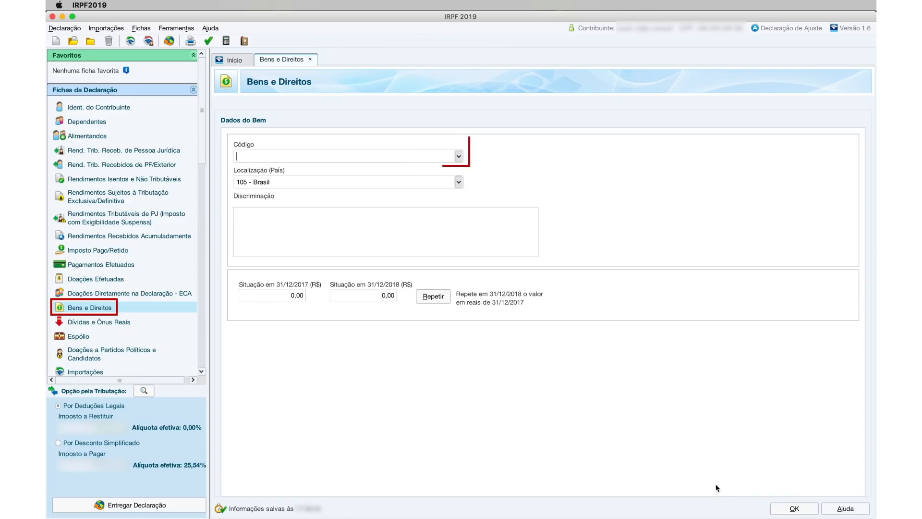
type("73")
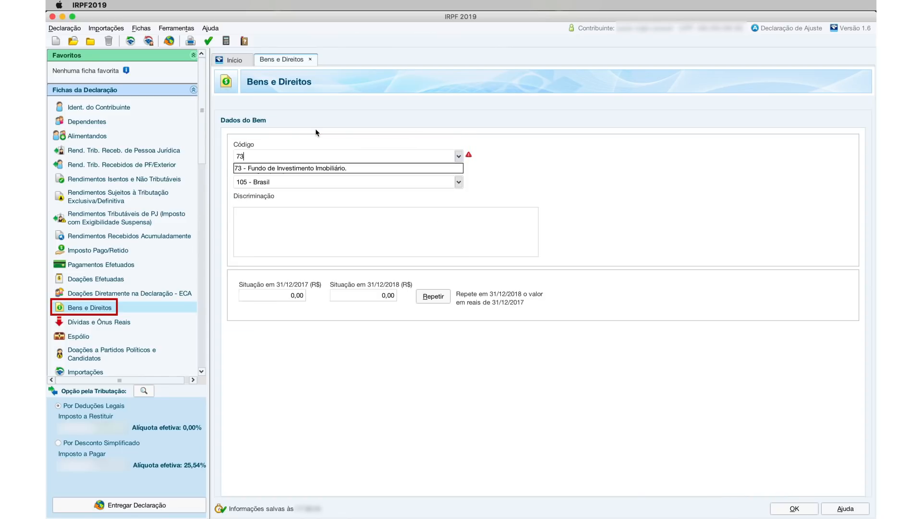
left_click(327, 169)
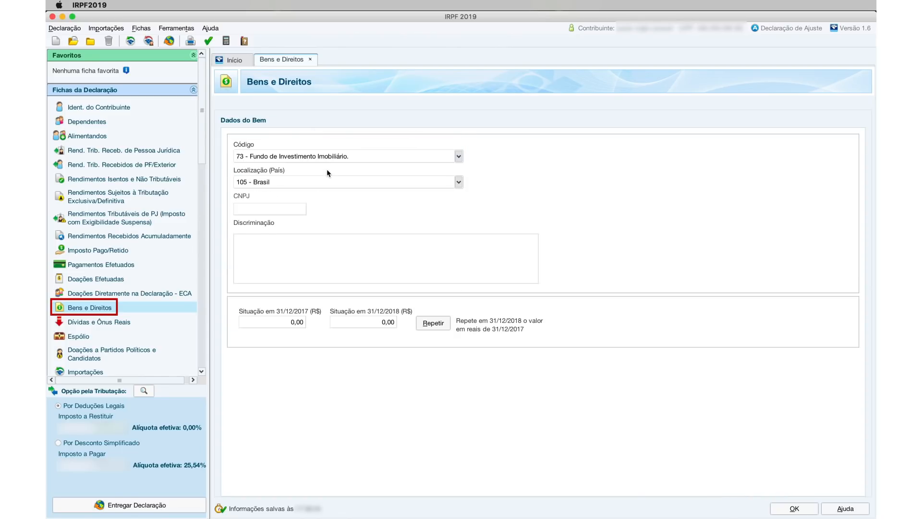
- Enter the fund's CNPJ, the description 'Fundo imobiliário70' and a 31/12/2018 value of 9000
type("0790600001")
left_click(286, 253)
type("Fundo")
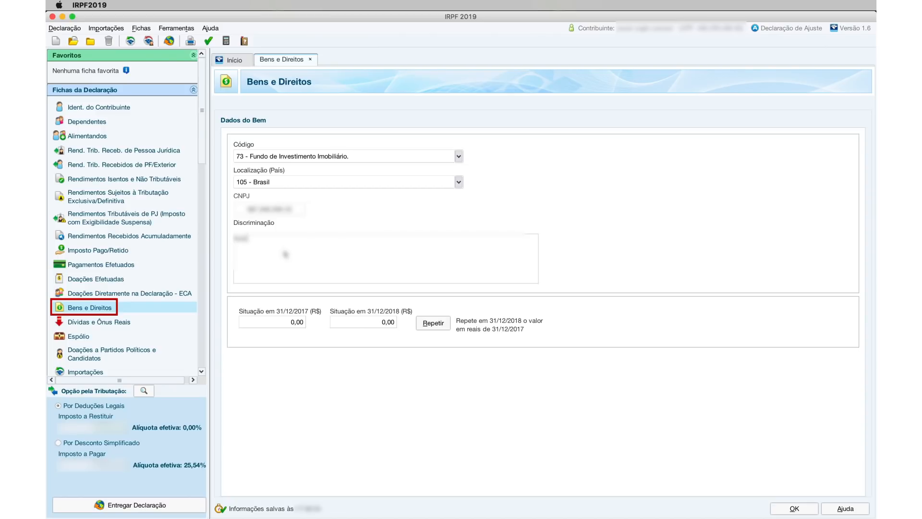
type(" imobiliário")
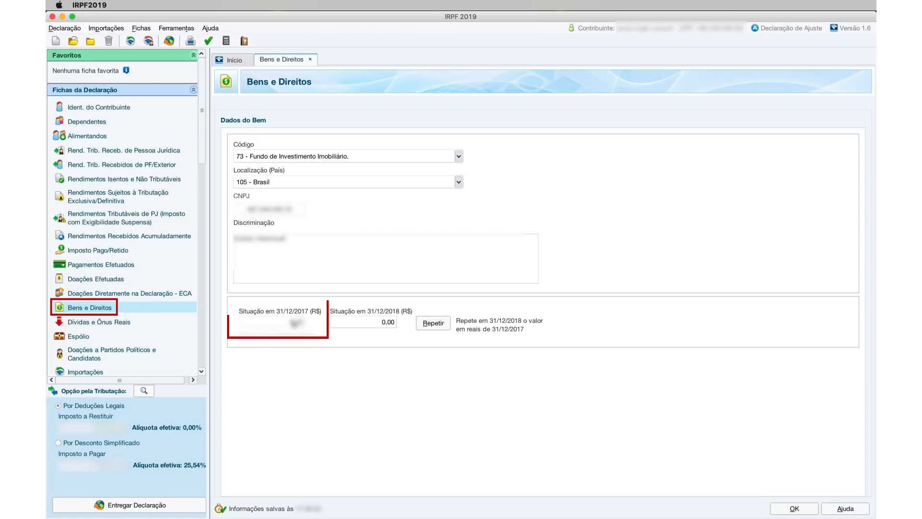
type("70")
left_click(381, 326)
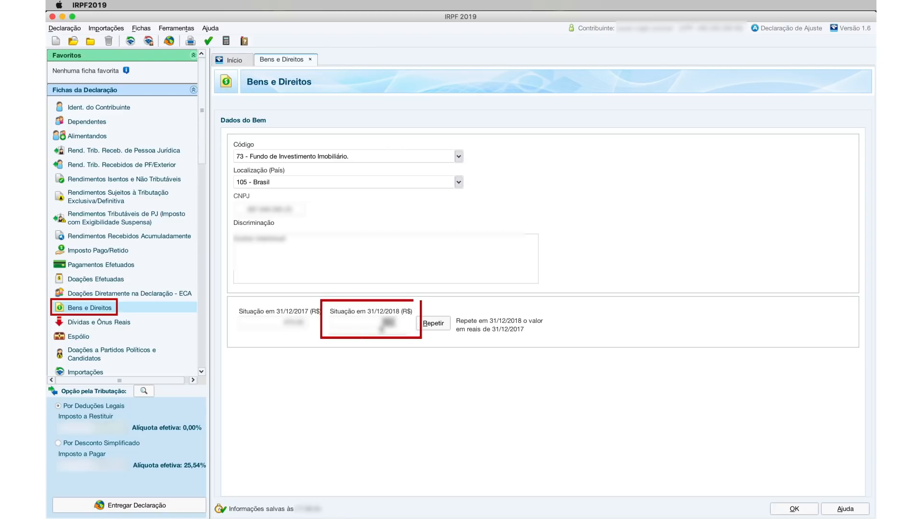
type("9000")
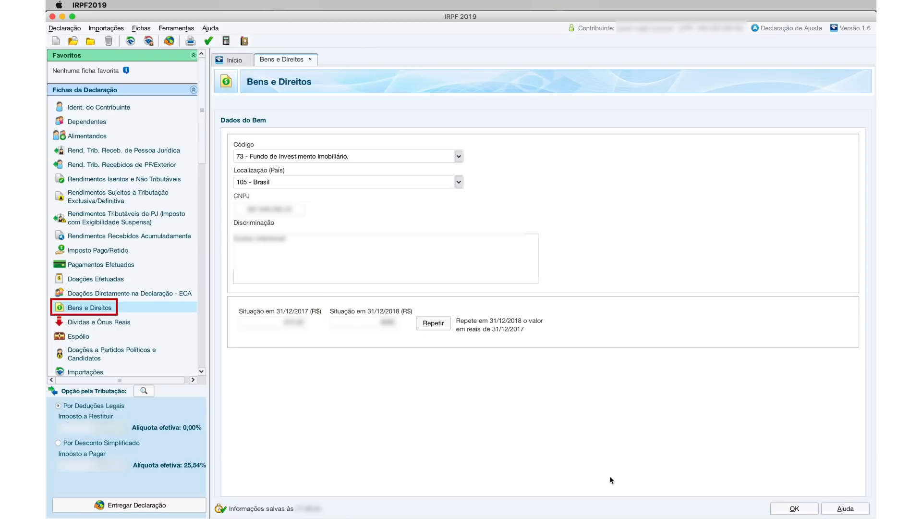
- Open the Renda Variável Operações Fundos Invest. Imob. sheet from the sidebar
scroll(137, 322, "down", 10)
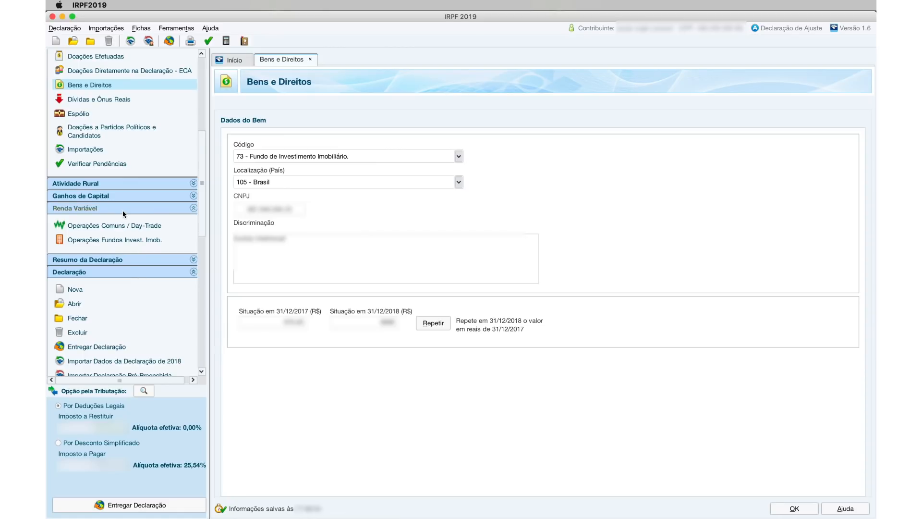
left_click(97, 209)
left_click(97, 209)
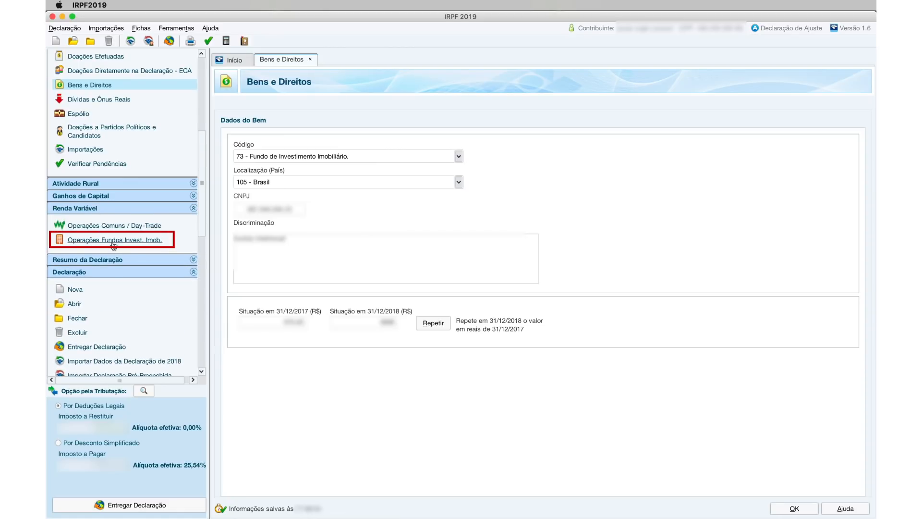
left_click(114, 240)
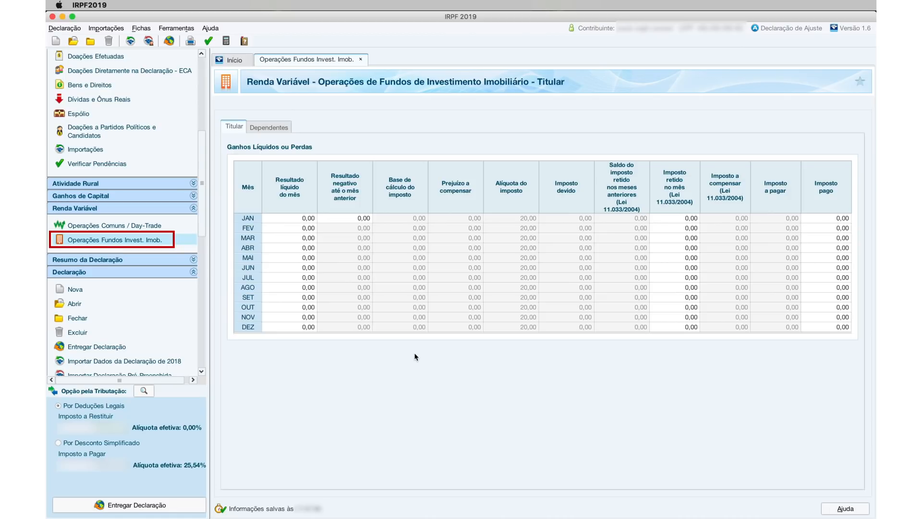
- Step through the JAN to JUN net result cells of the monthly gains table
left_click(307, 218)
left_click(310, 225)
left_click(308, 237)
left_click(308, 250)
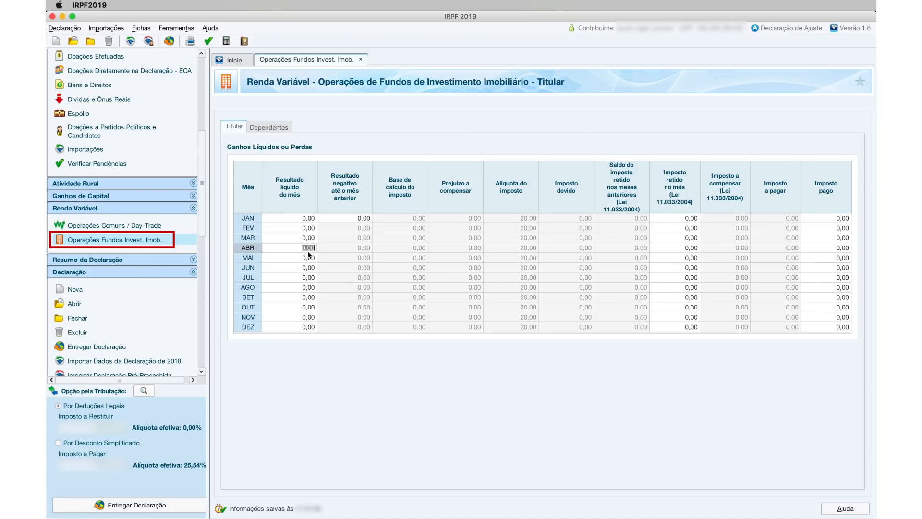
left_click(307, 259)
left_click(307, 269)
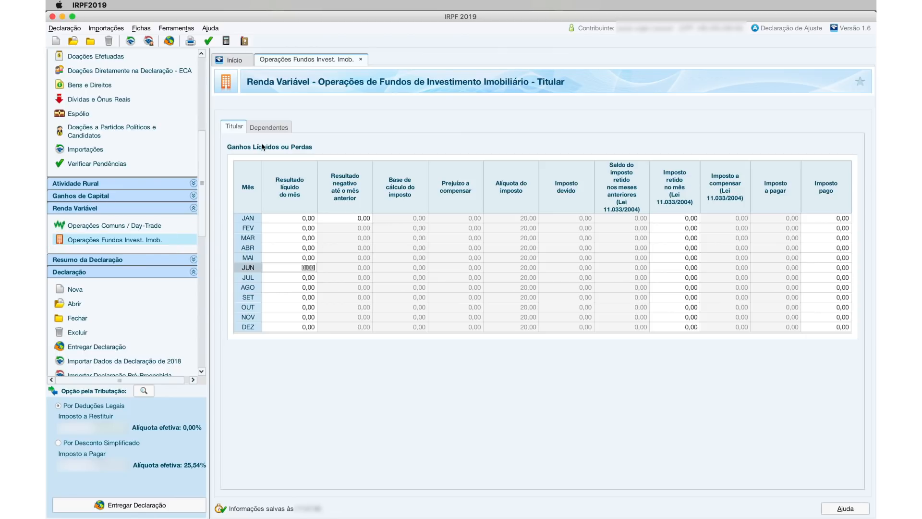
scroll(119, 193, "up", 10)
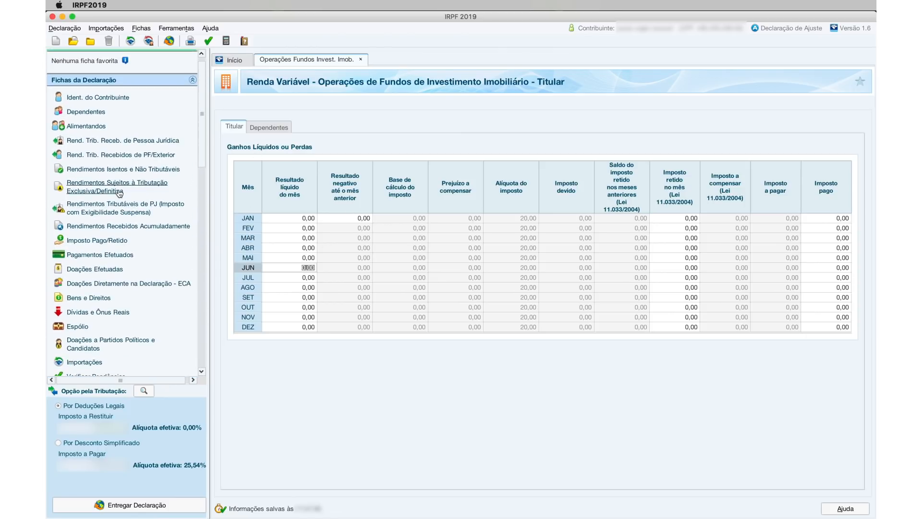
- Start another exempt income entry of type 26 - Outros
left_click(144, 171)
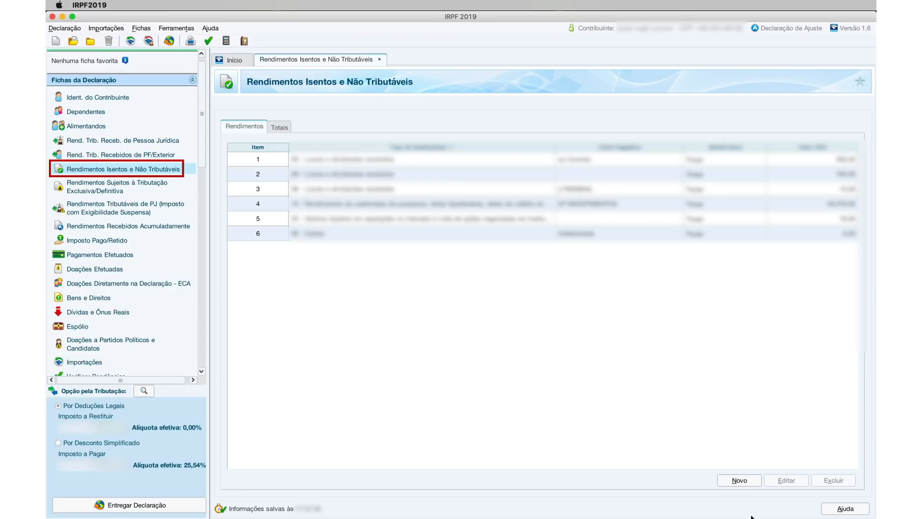
left_click(747, 481)
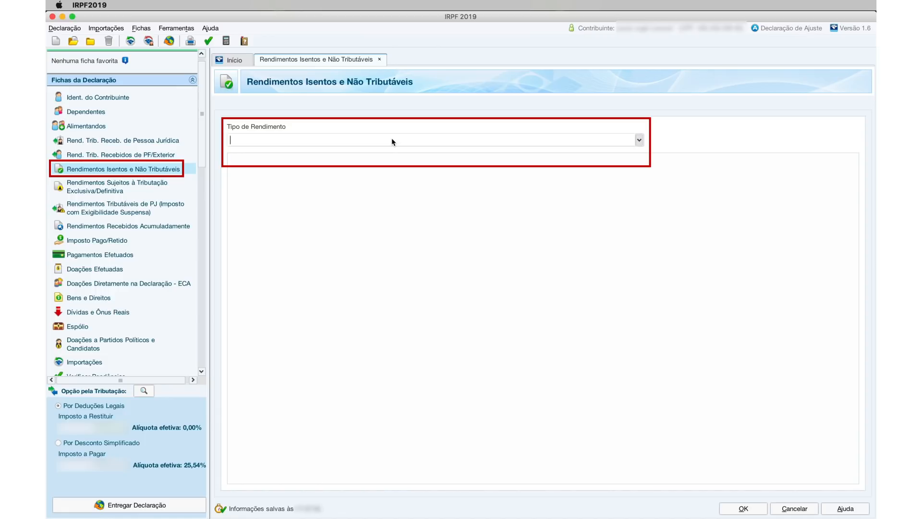
type("26")
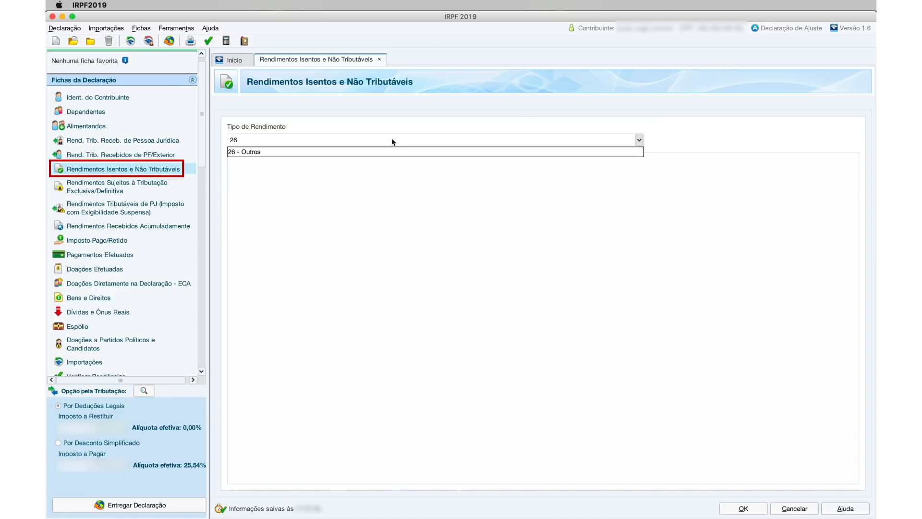
left_click(352, 152)
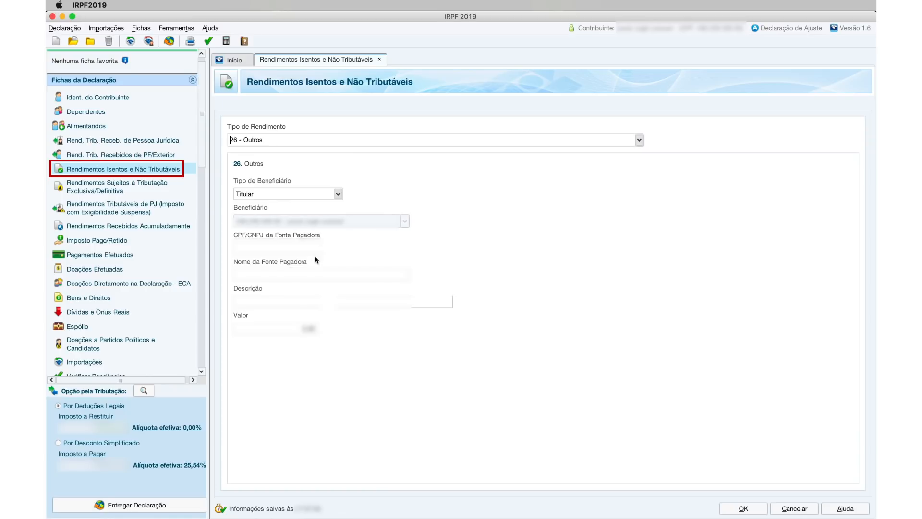
- Enter the payer's CPF/CNPJ, payer name 'Teste' and description 'pagamento tes'
left_click(302, 248)
type("00000000")
left_click(323, 275)
type("Teste")
left_click(309, 302)
type("pagamento tes")
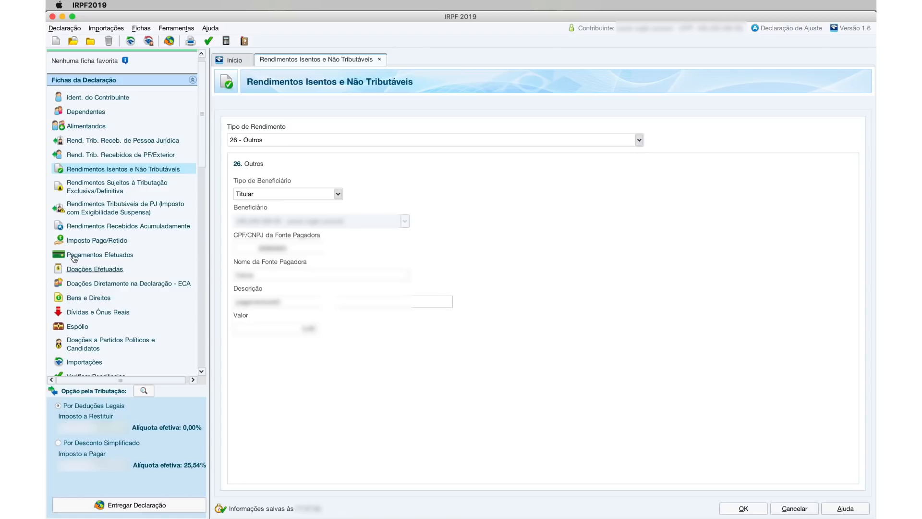
- Create a code 97 VGBL asset in Bens e Direitos with the insurer's CNPJ and a description
left_click(89, 298)
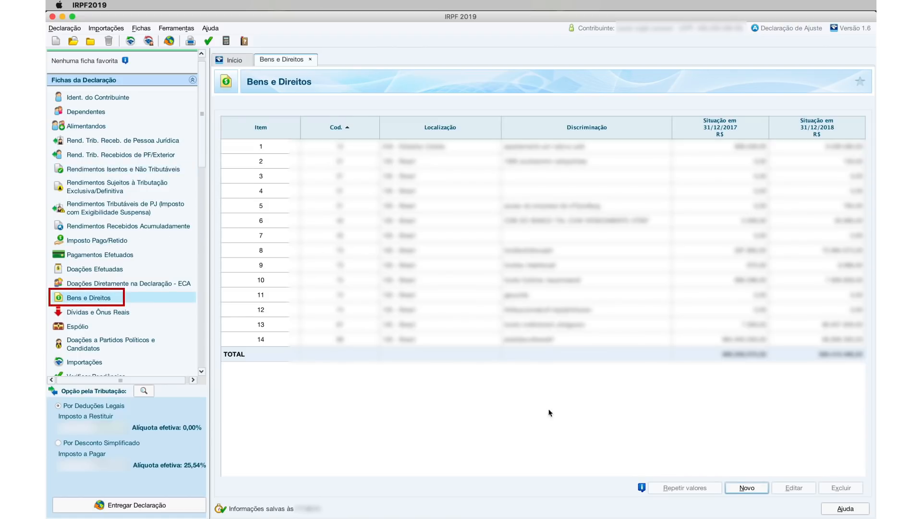
left_click(747, 487)
type("97")
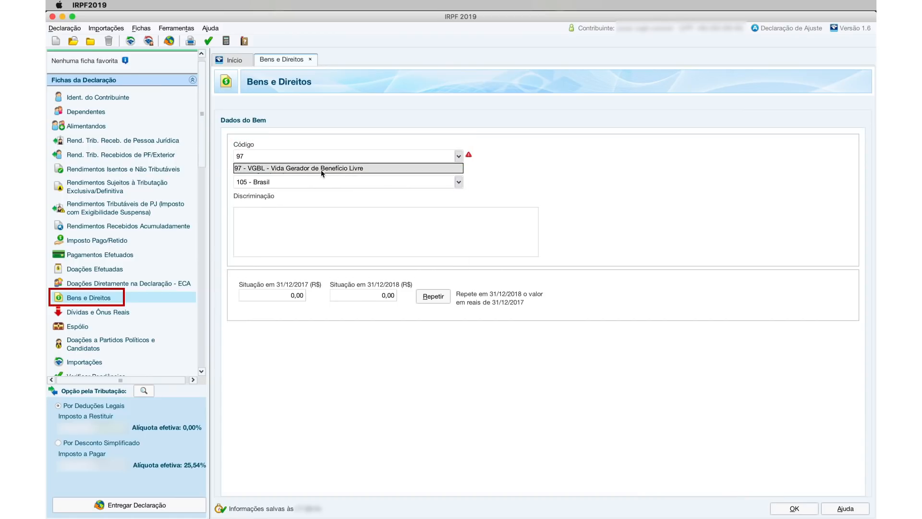
left_click(321, 169)
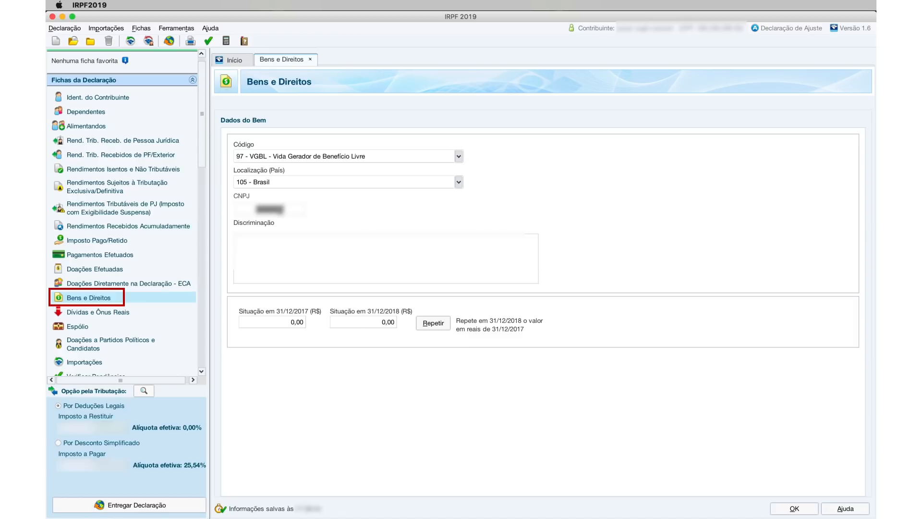
type("00000000")
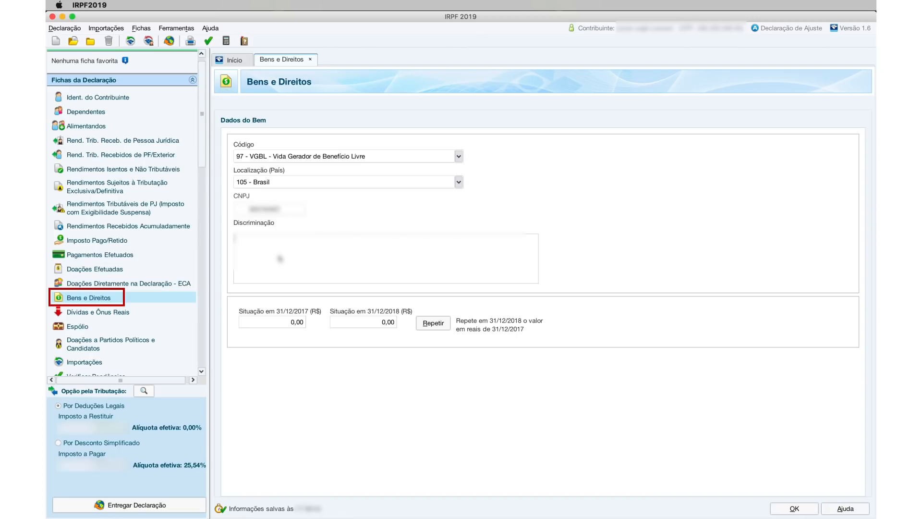
type("seguradoraryghfhdjdhfd")
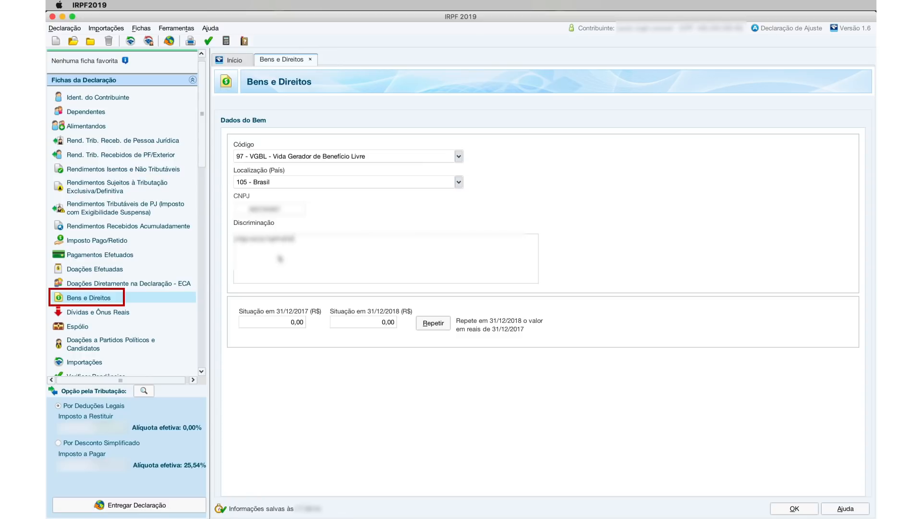
type("jd dhfhdjdjddjdfh")
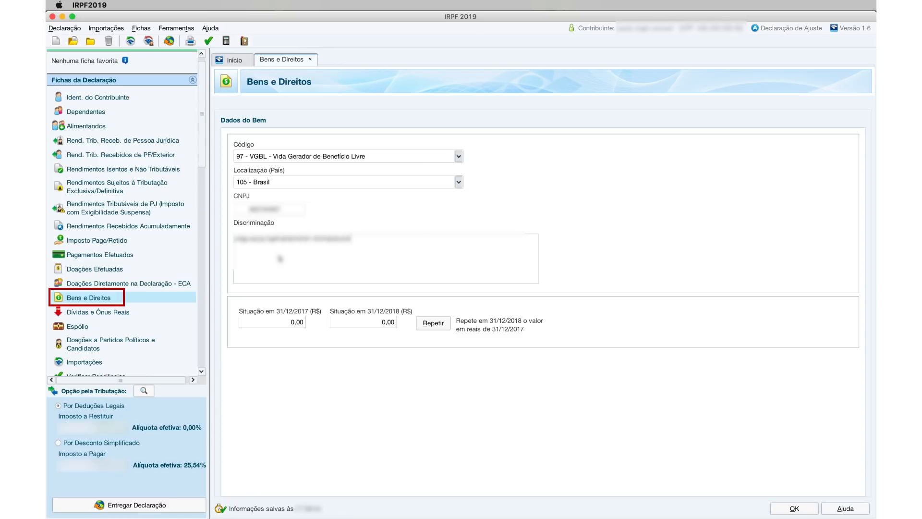
type("d")
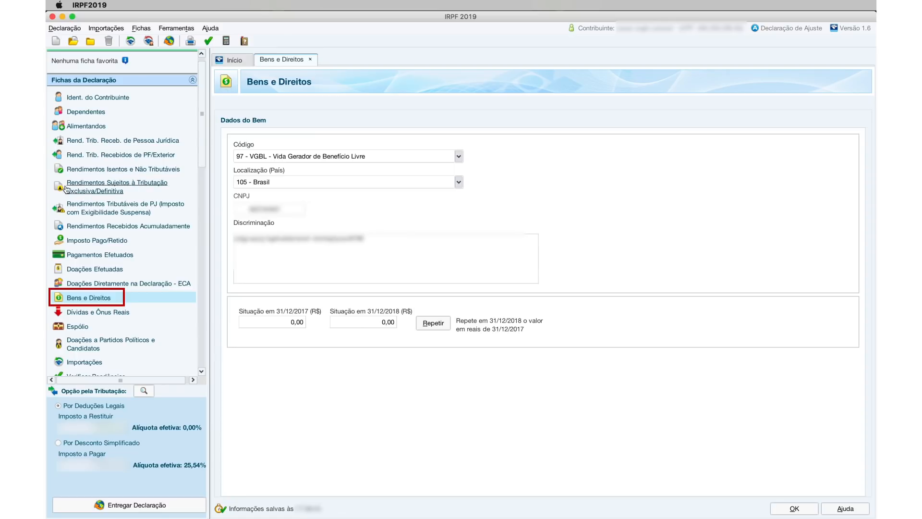
- Start a new payment in Pagamentos Efetuados with code 36 - Previdência Complementar
left_click(113, 258)
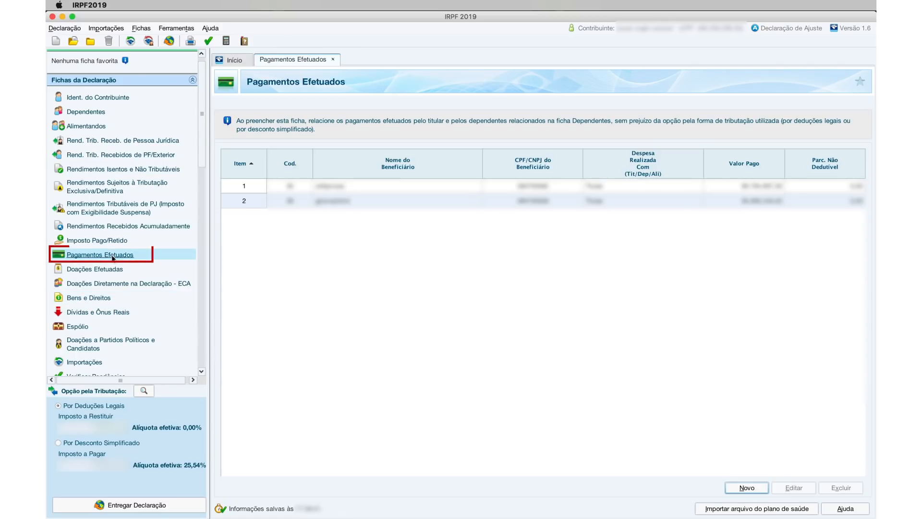
left_click(749, 488)
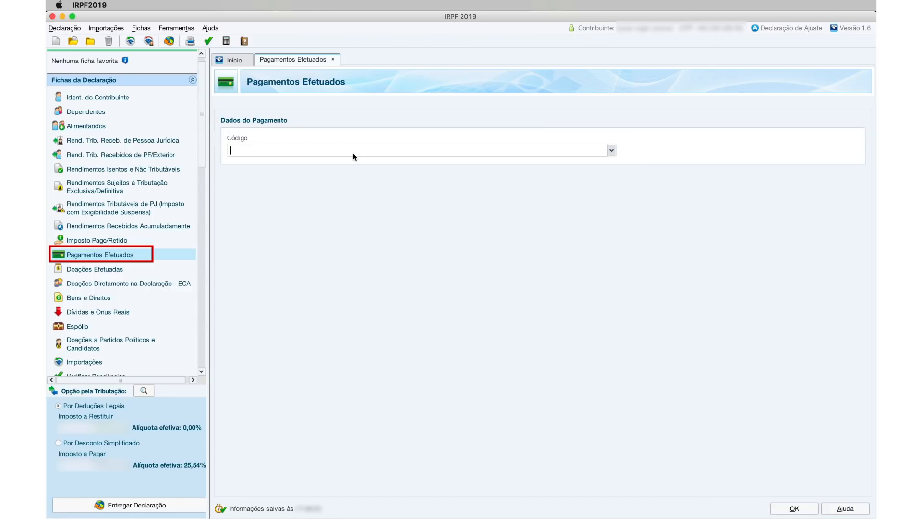
type("36")
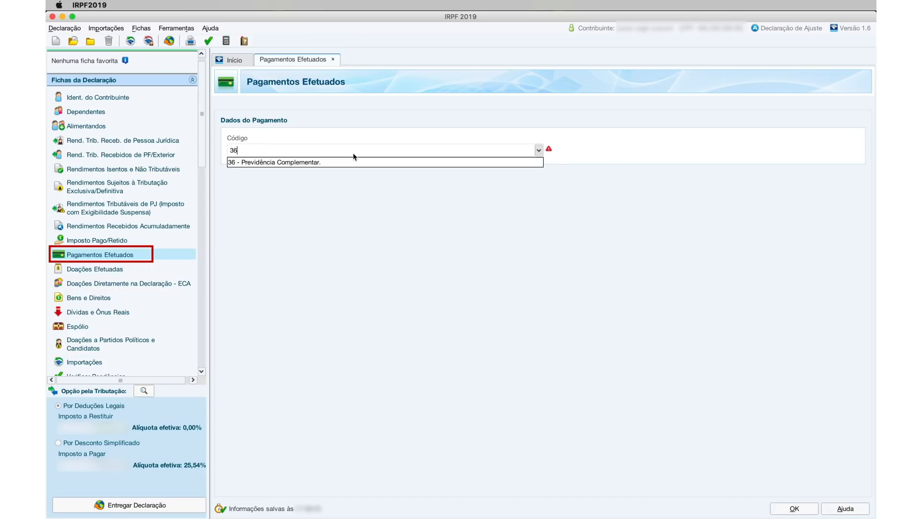
key("BackSpace")
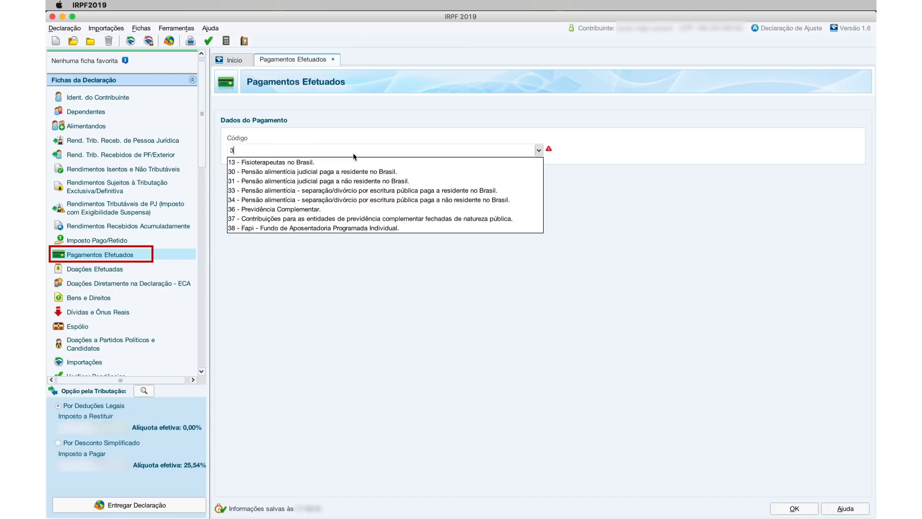
type("7")
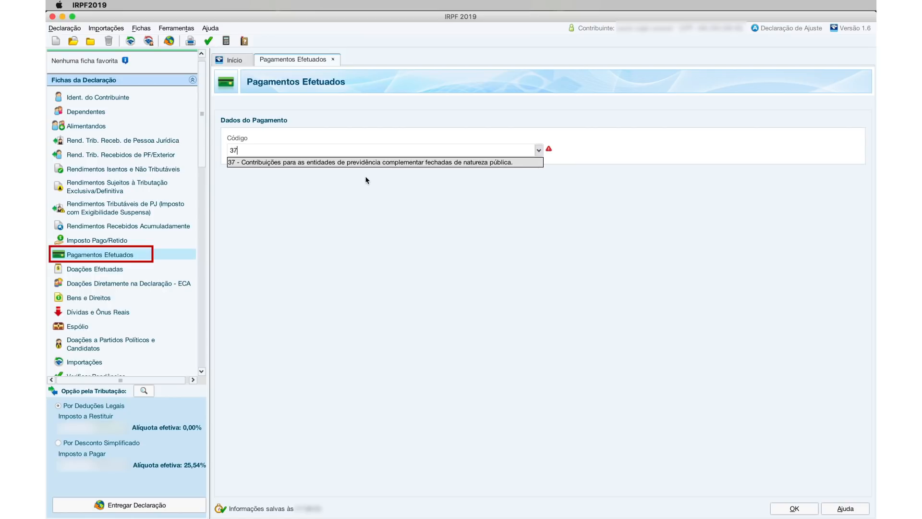
key("BackSpace")
type("8")
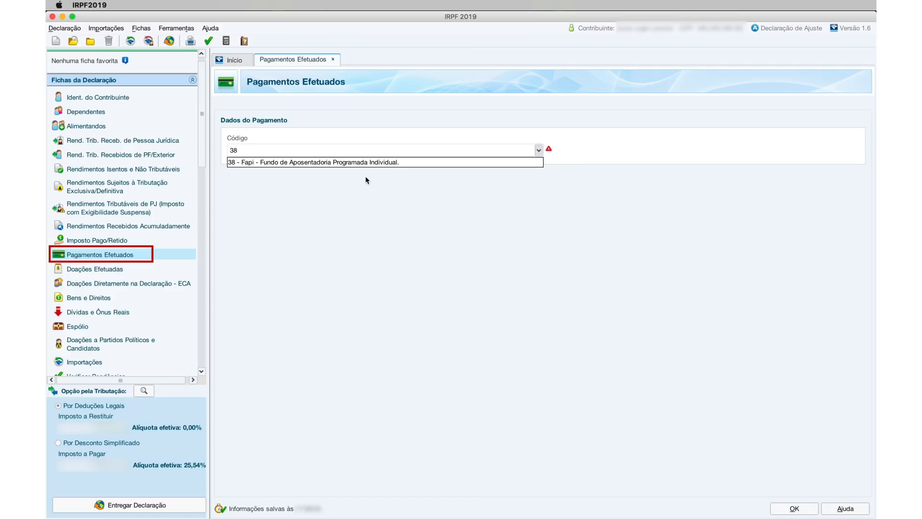
key("BackSpace")
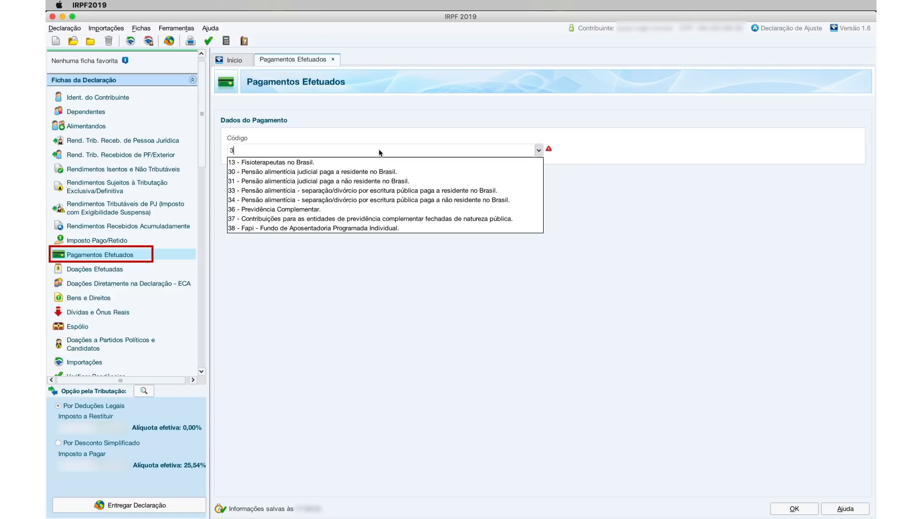
type("6")
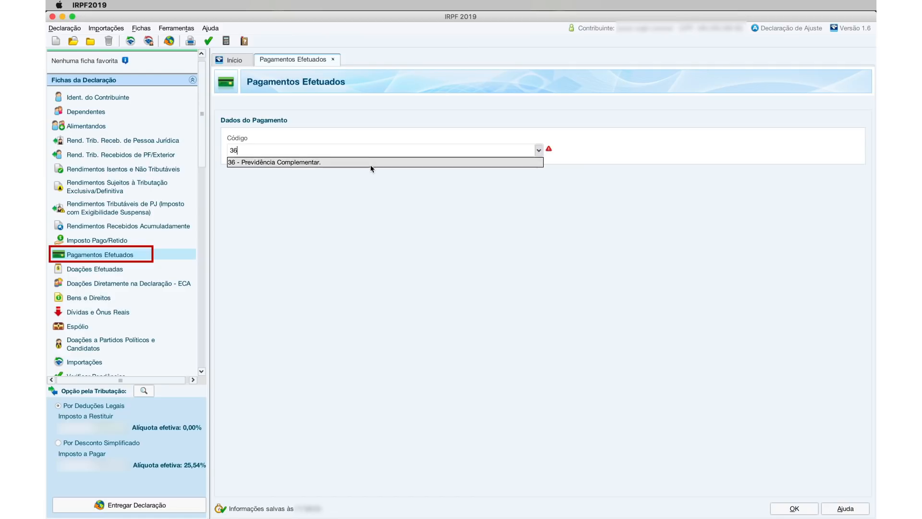
left_click(370, 163)
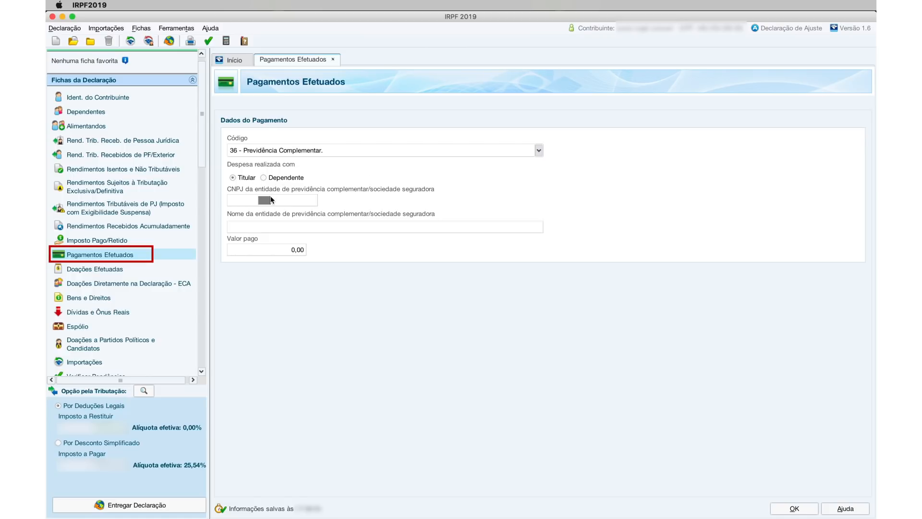
- Enter the pension entity's CNPJ and the name 'asdasdasd780'
type("0000000")
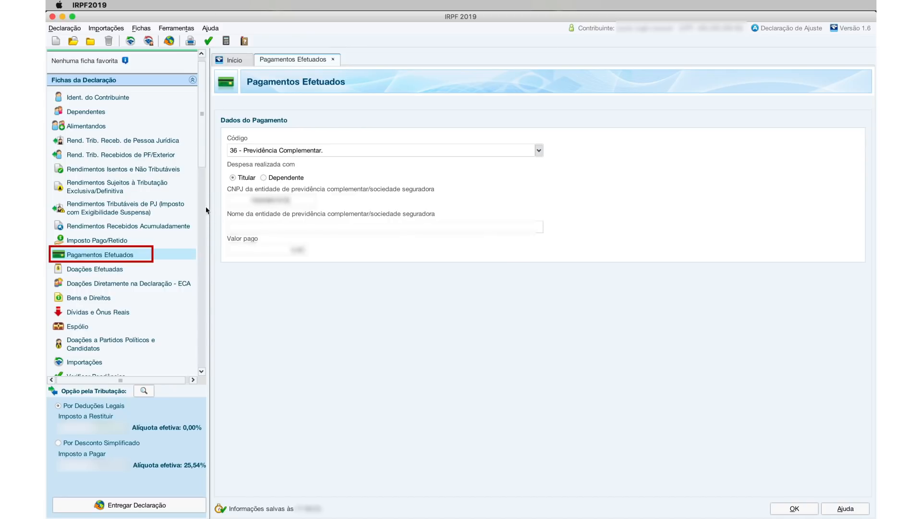
left_click(265, 230)
type("asdasdasd780")
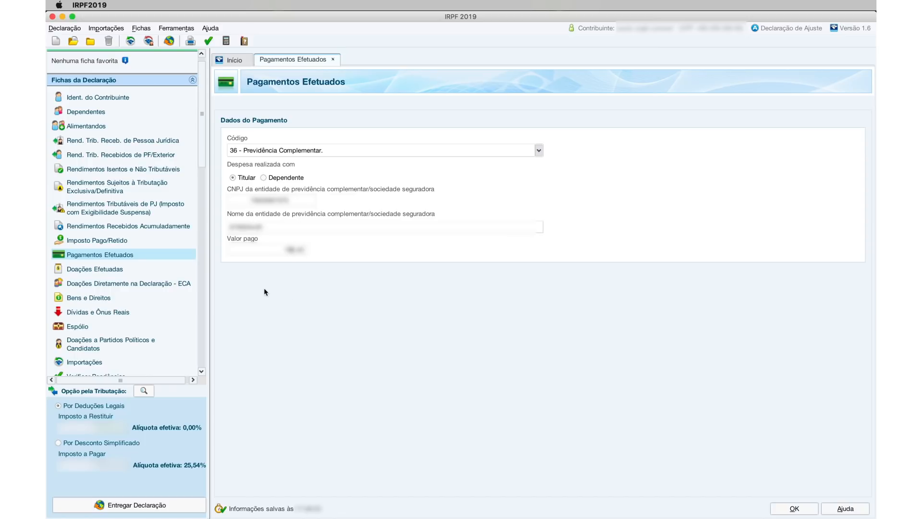
left_click(155, 211)
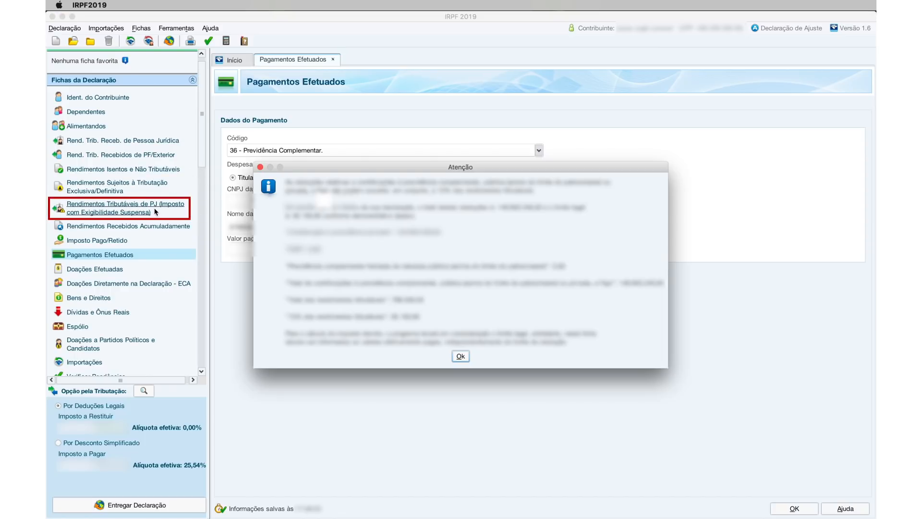
- Dismiss the Atenção notice and add a suspended-tax PJ income with payer CPF/CNPJ and name 'fontepagad'
left_click(467, 360)
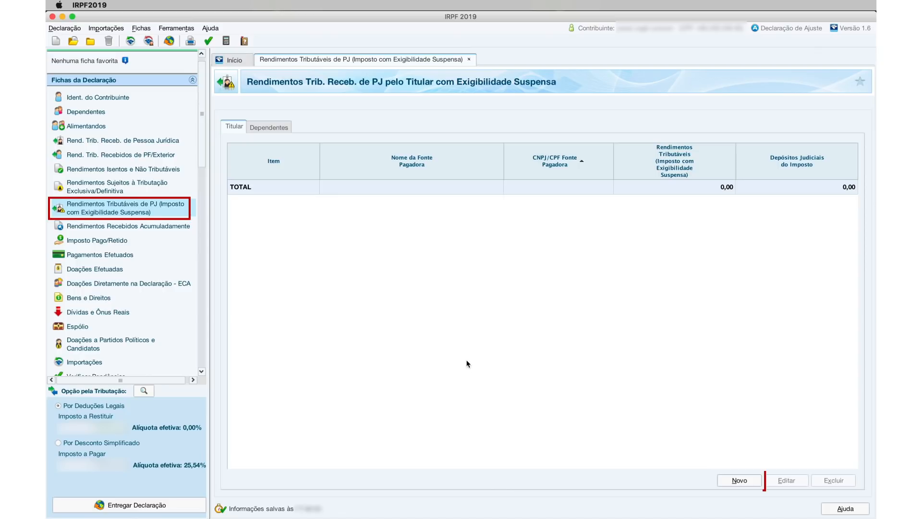
left_click(738, 480)
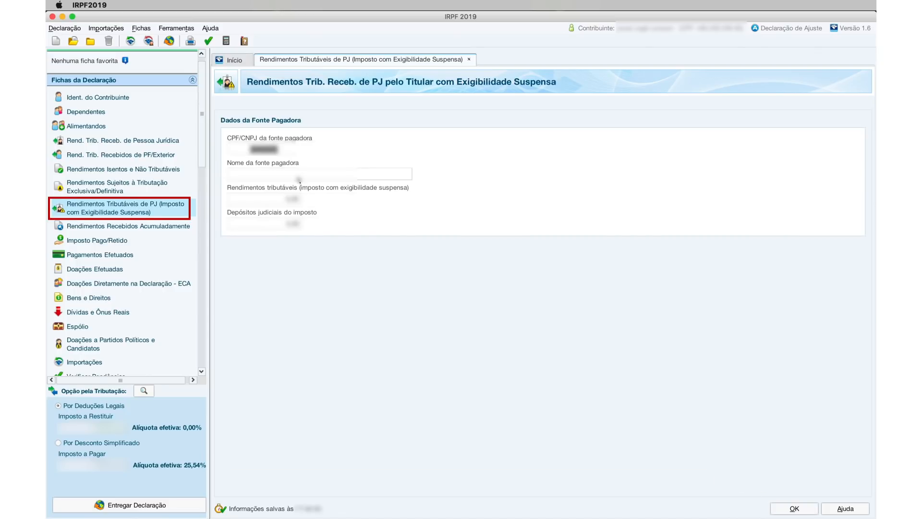
type("19990215")
left_click(270, 172)
type("fontepagad")
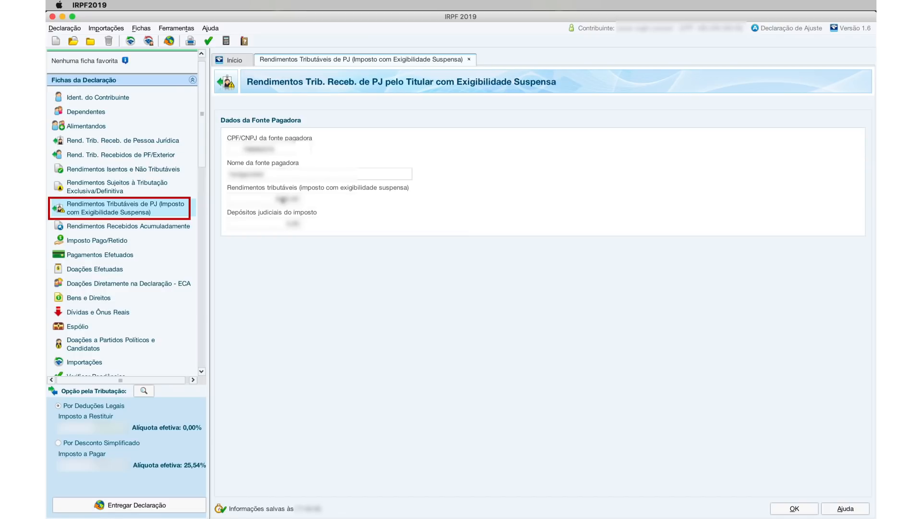
left_click(143, 190)
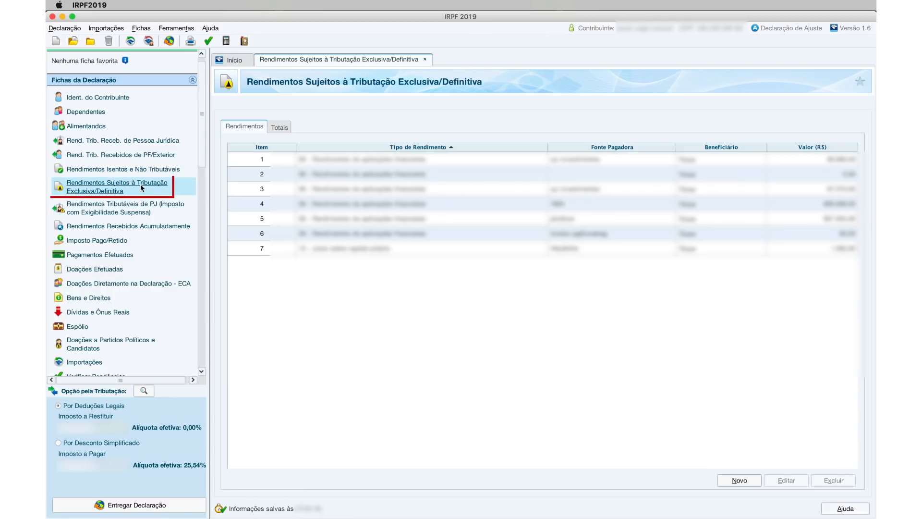
- Start a new exclusive-tax entry of type 06 - Rendimentos de aplicações financeiras
left_click(738, 480)
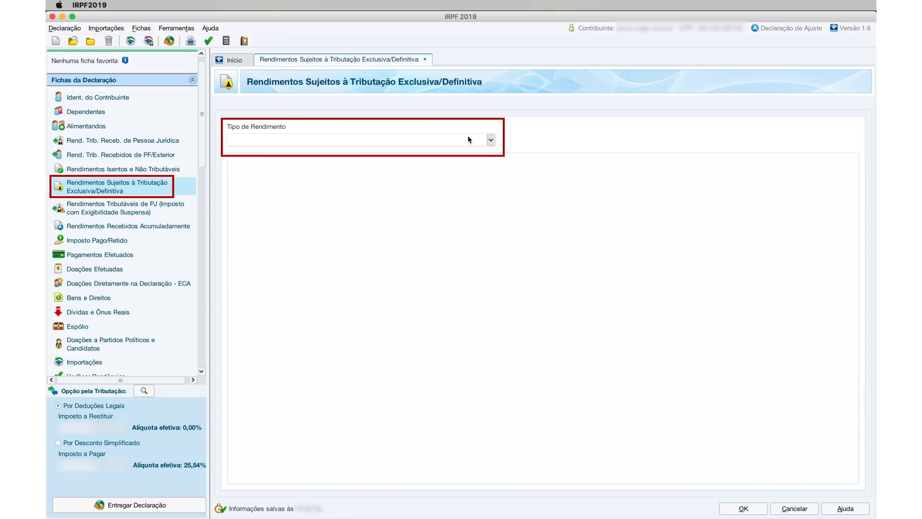
type("06")
left_click(450, 153)
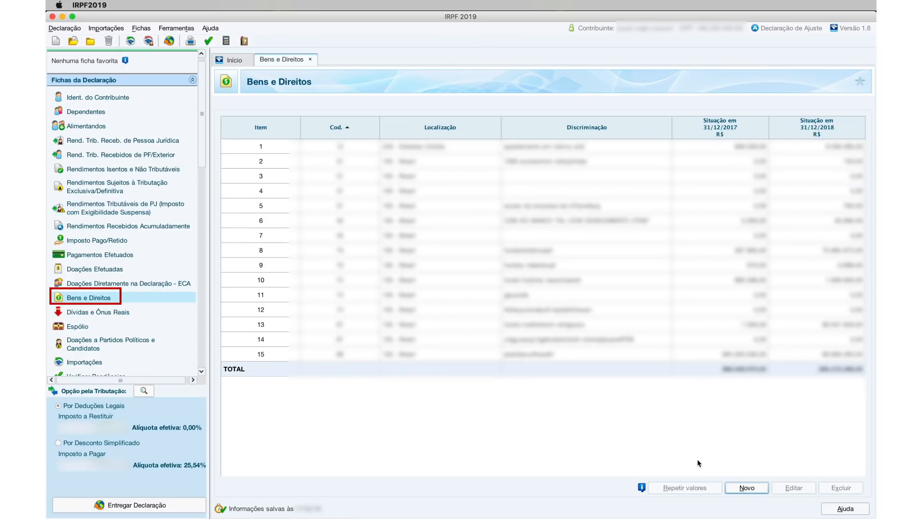
- Add a code 99 - Outros bens e direitos asset described 'criptomoeda bitcoin adquirida5000'
left_click(747, 488)
type("99")
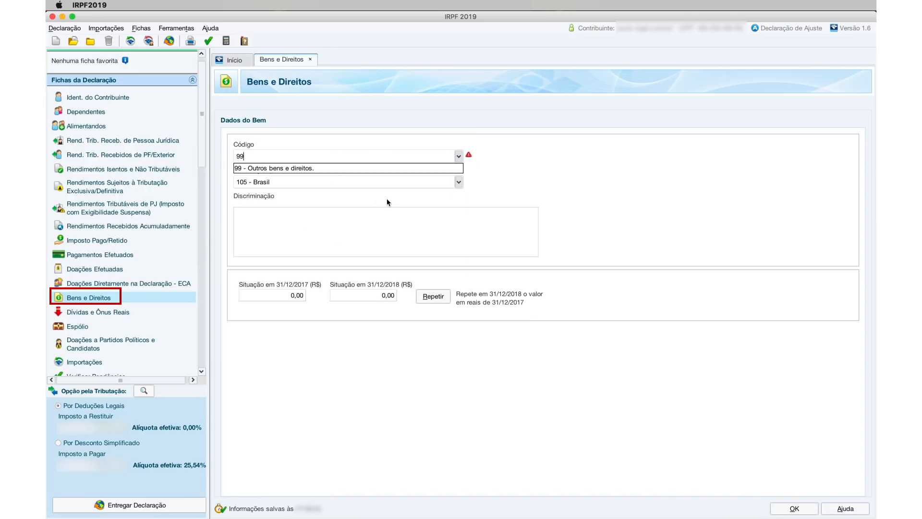
left_click(323, 168)
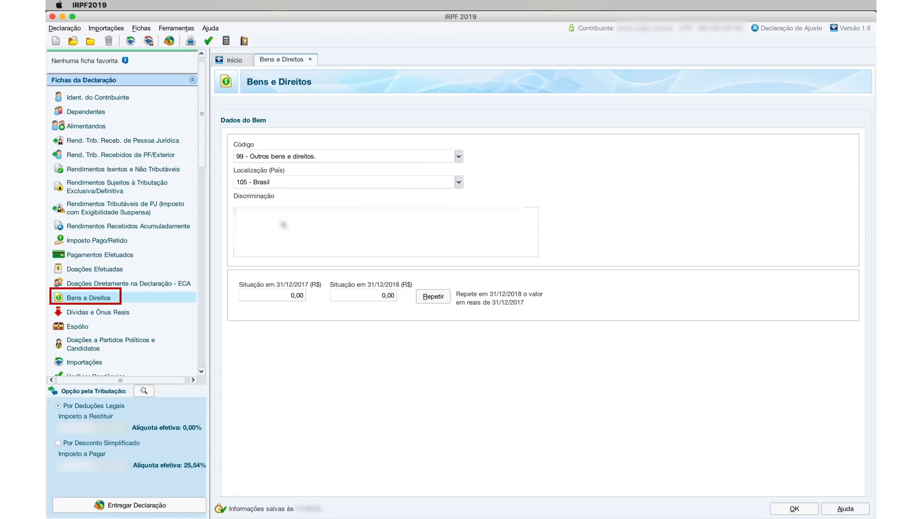
type("criptomoeda bitcoin adquirida")
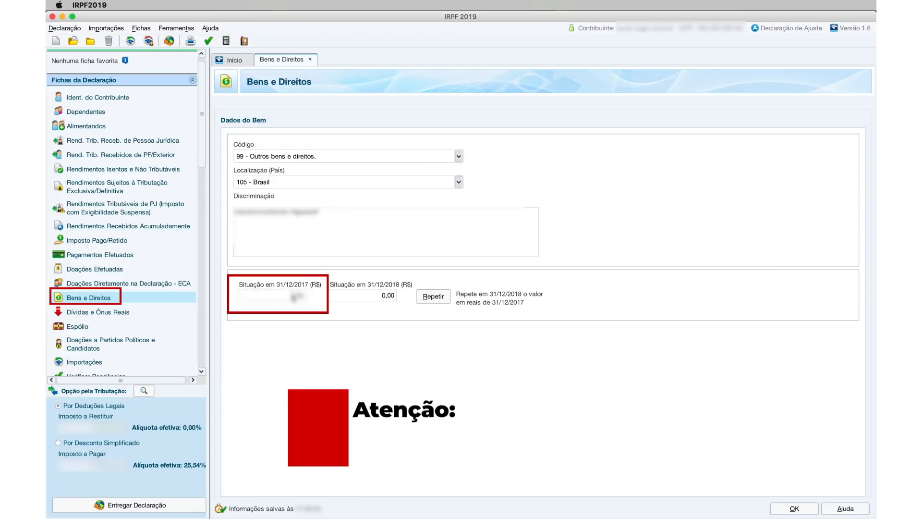
type("5000")
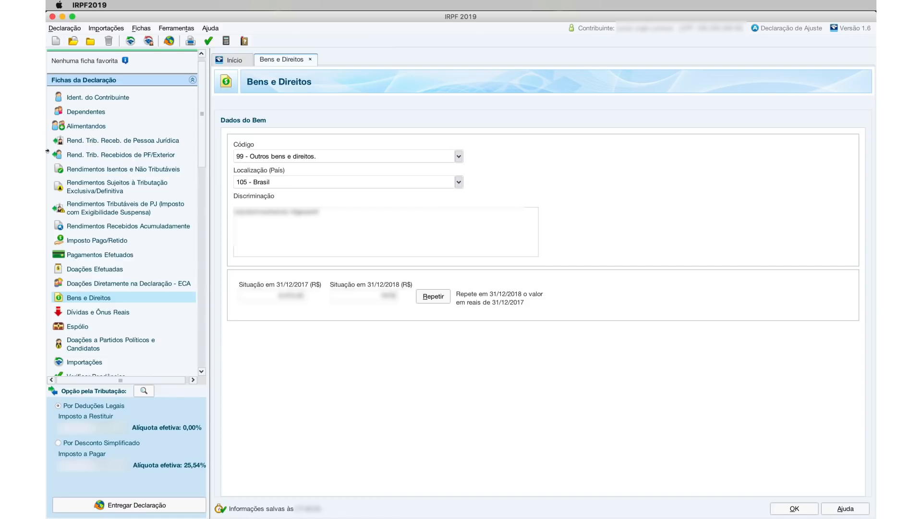
left_click(80, 166)
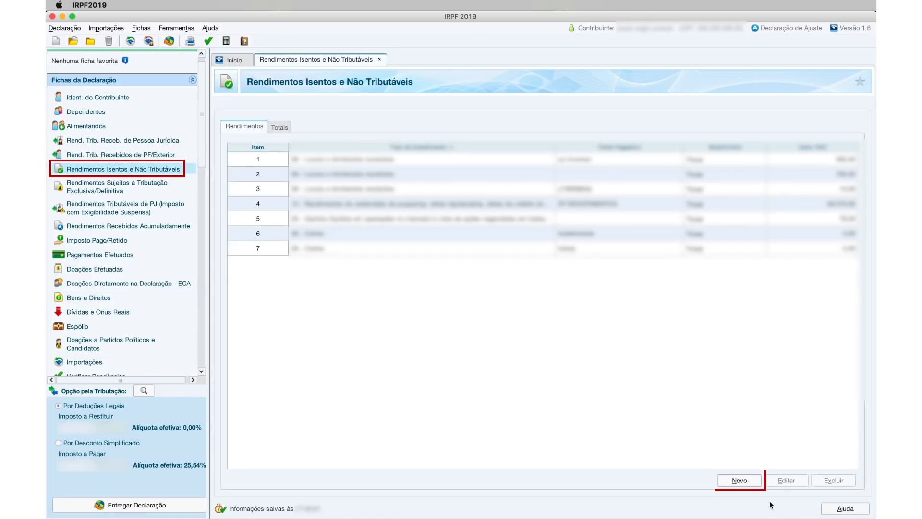
- Add an eighth exempt income entry of type 5, then open the exclusive/definitive taxation income list
left_click(752, 486)
type("5")
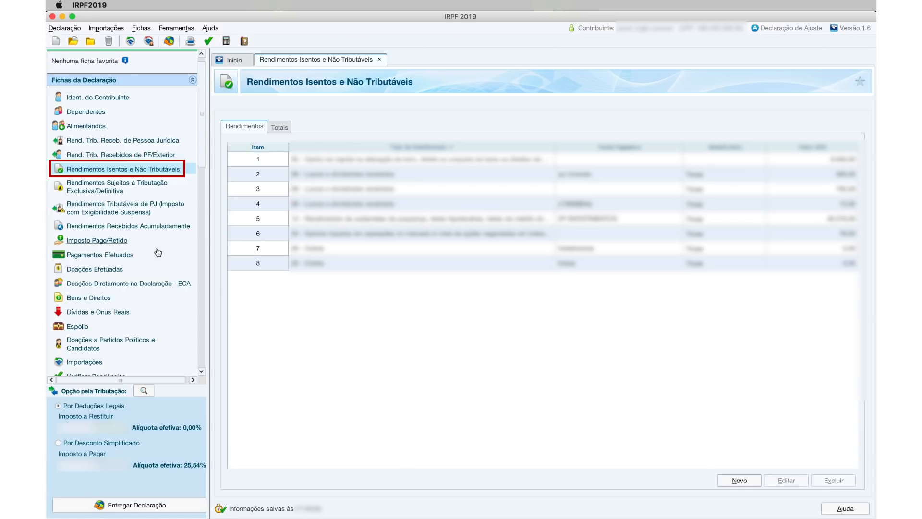
left_click(108, 188)
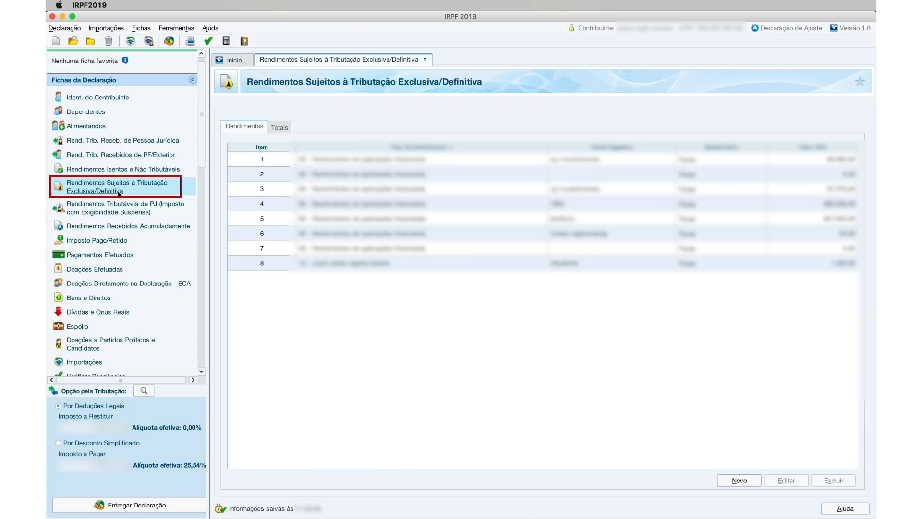
- Record a 12 - Outros exclusive-tax income of 50000 from Tesouro Direto, described as 'Resgate'
left_click(738, 480)
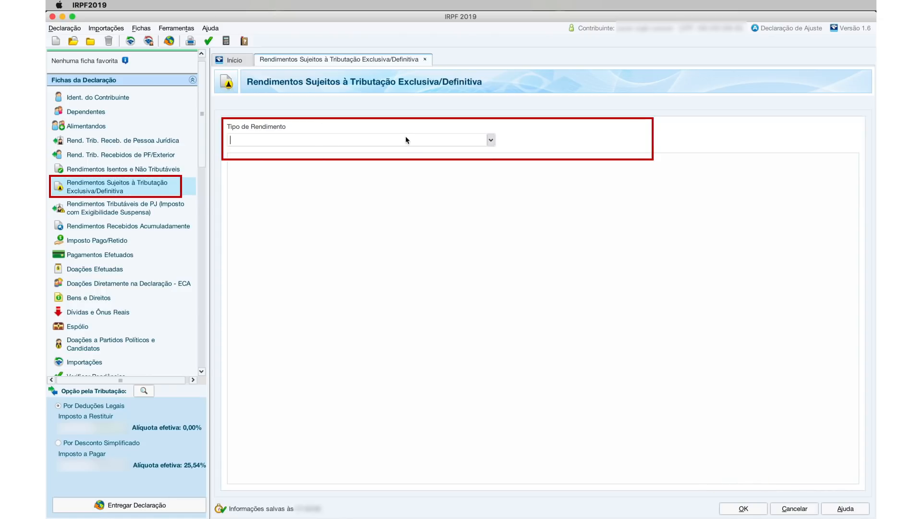
type("12")
left_click(370, 150)
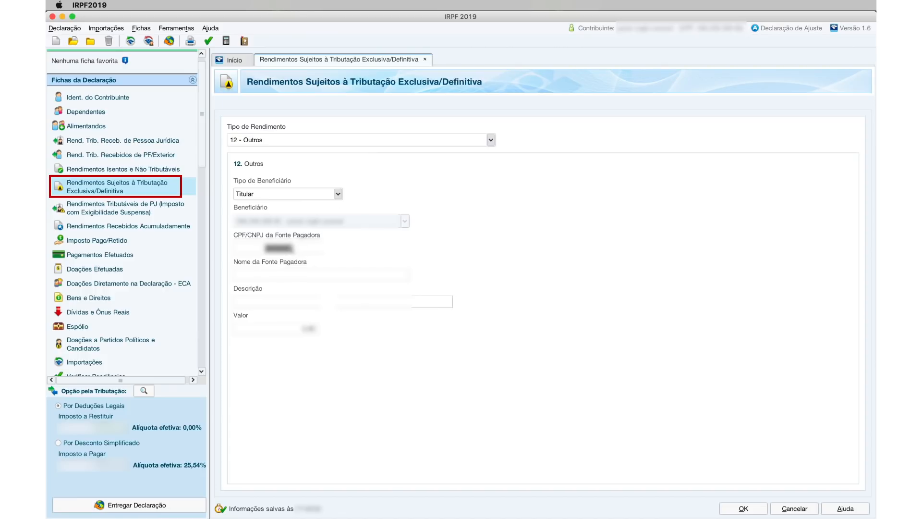
left_click(296, 275)
type("Tesouro Direto")
left_click(295, 299)
type("Resgate")
left_click(305, 330)
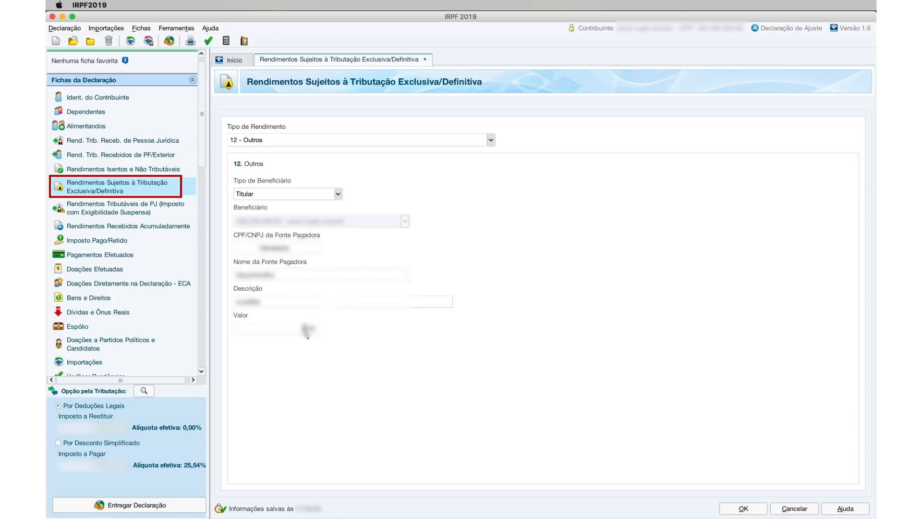
type("50000")
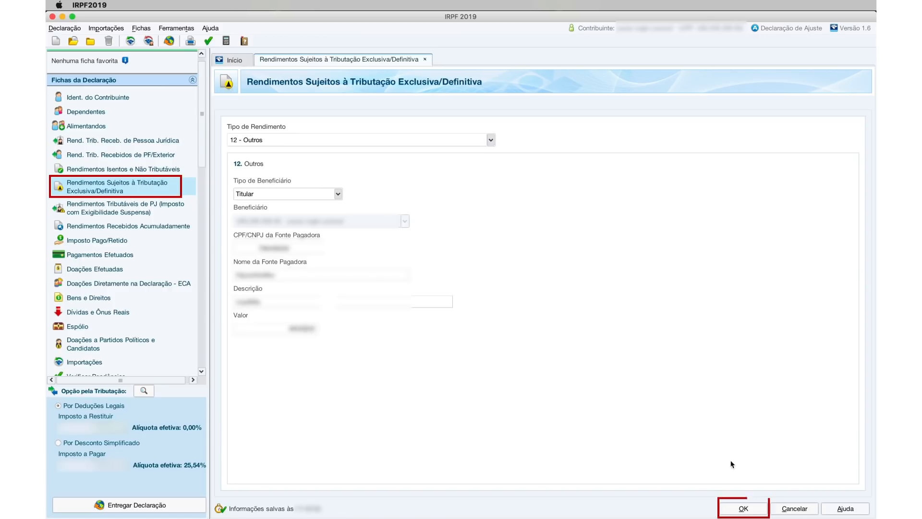
left_click(744, 508)
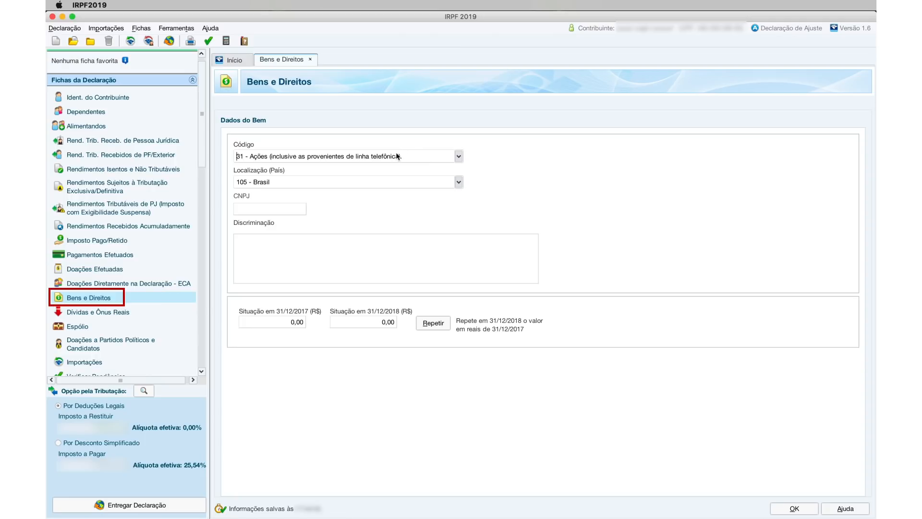
- Set the asset code to 39 - Outras participações societárias, replacing the initial 32 choice
type("32")
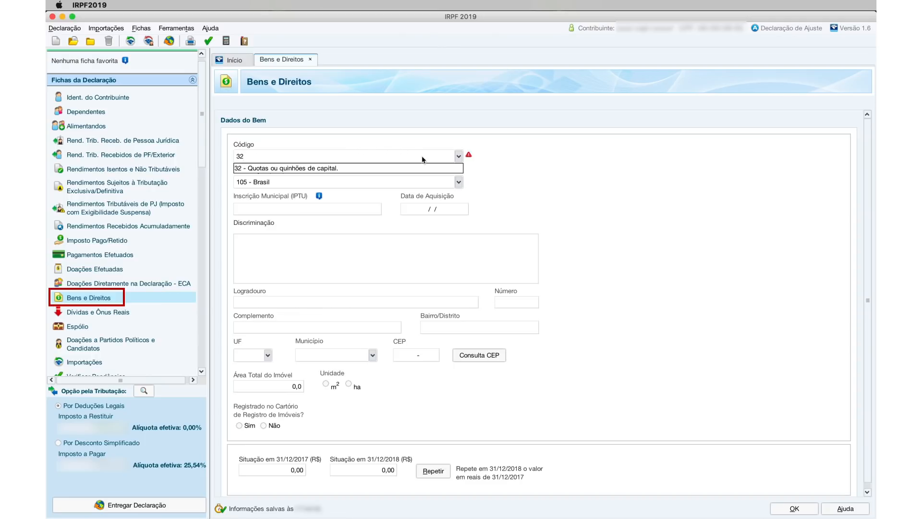
left_click(383, 169)
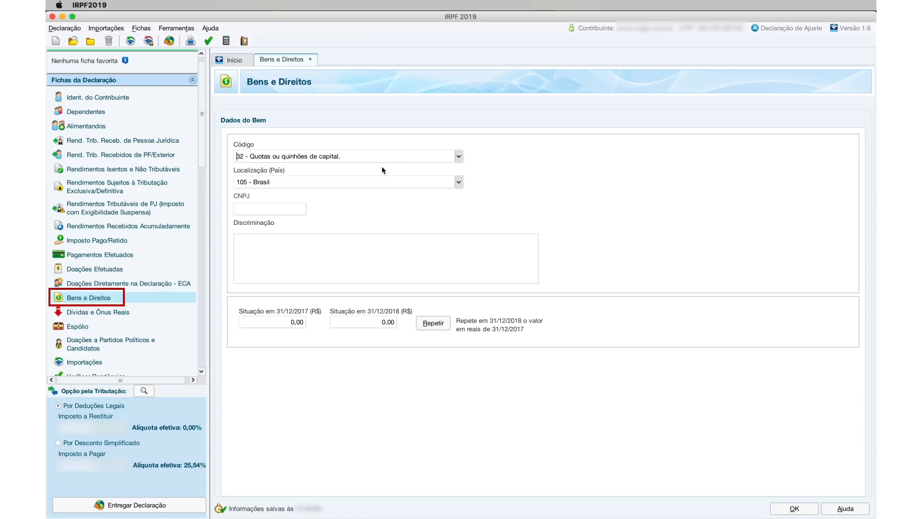
left_click(369, 157)
key("BackSpace")
type("39")
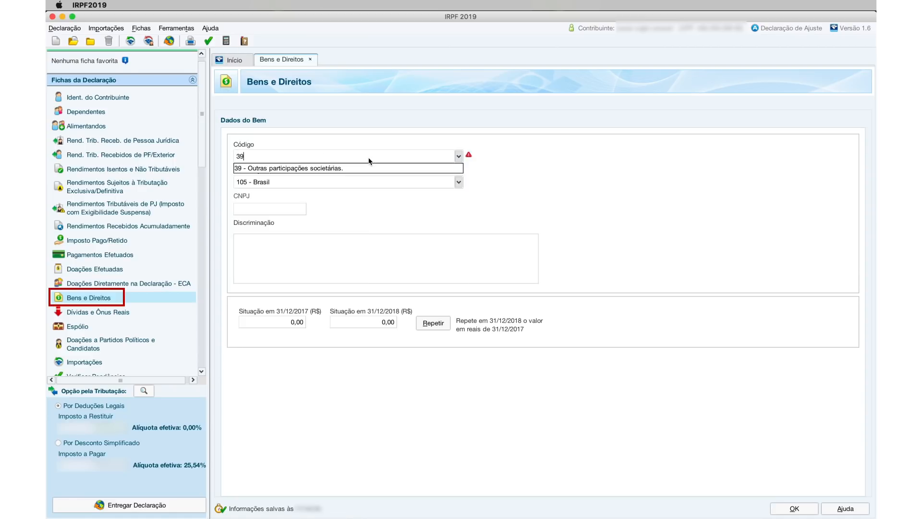
left_click(353, 169)
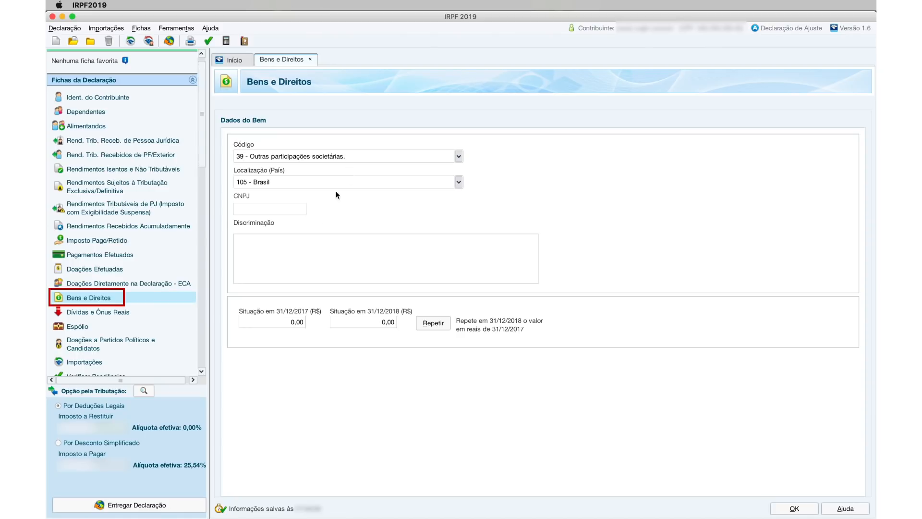
- Enter the company's CNPJ for the participation and return to the asset list
left_click(269, 247)
left_click(270, 209)
type("00000000")
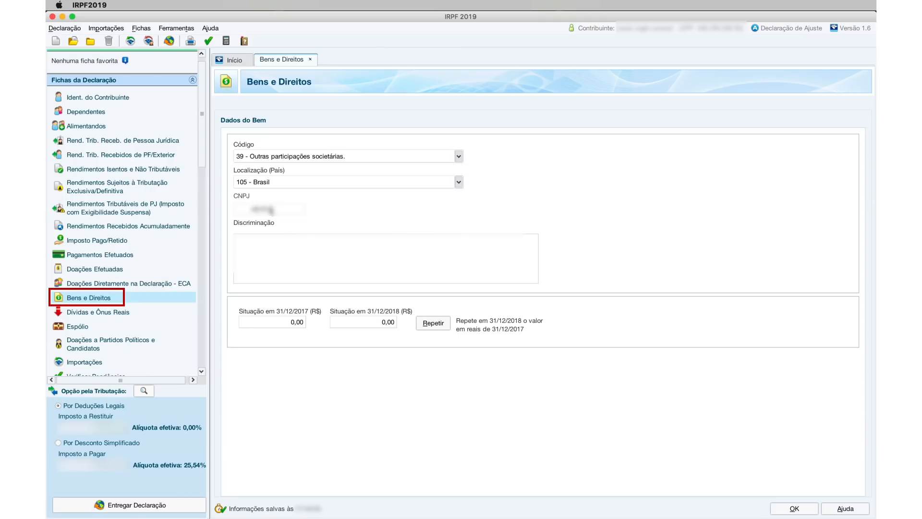
type("pagamenttasad")
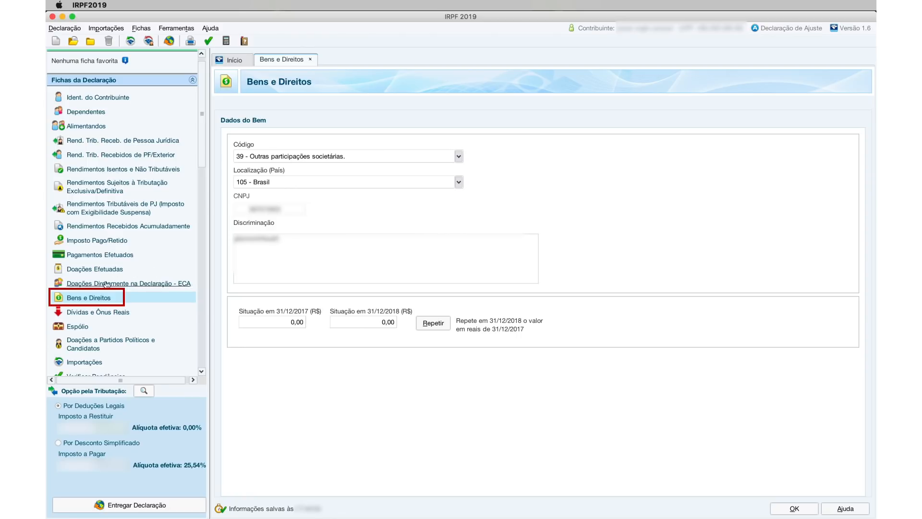
left_click(90, 298)
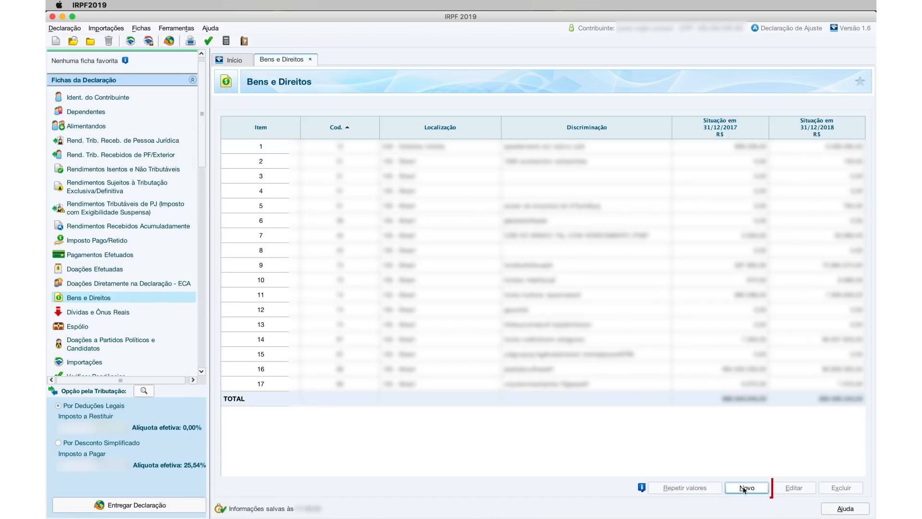
- Start a new asset coded 11 - Apartamento
left_click(745, 488)
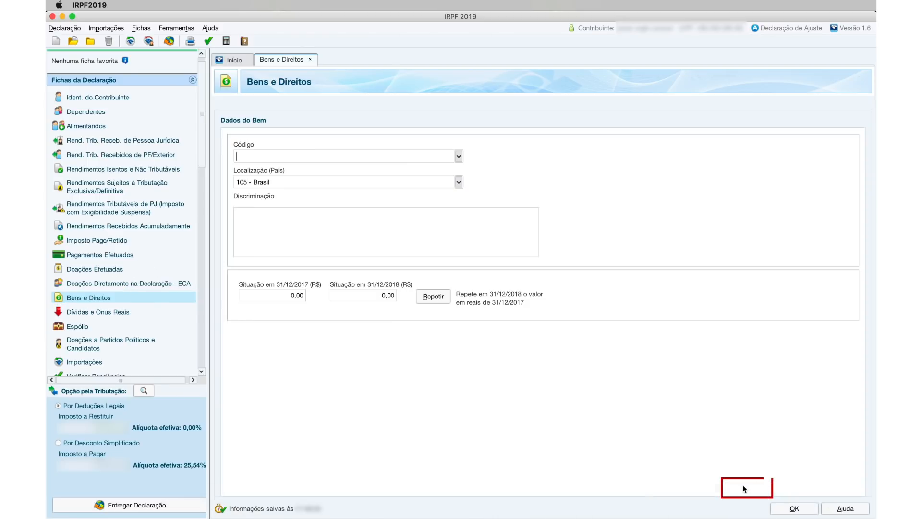
left_click(323, 156)
type("apar")
left_click(304, 167)
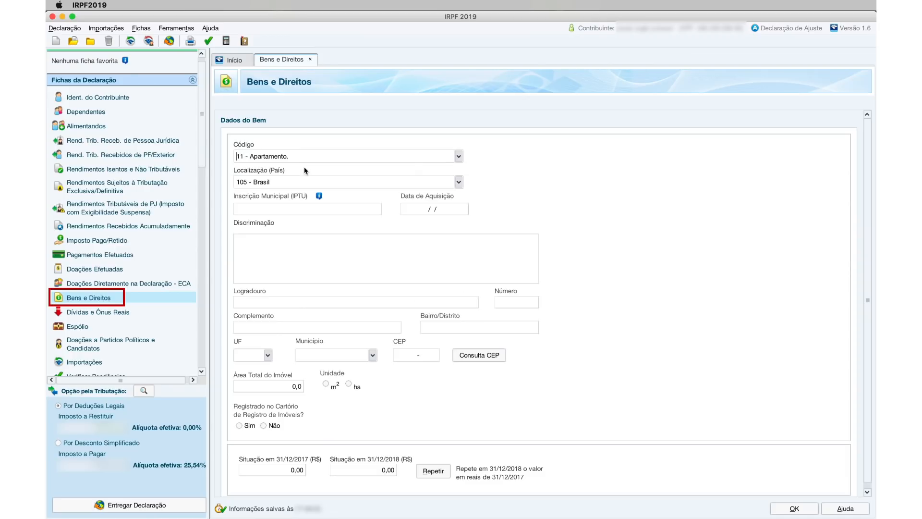
- Set the apartment's location to 149 - Canadá and move through the remaining form fields
left_click(277, 182)
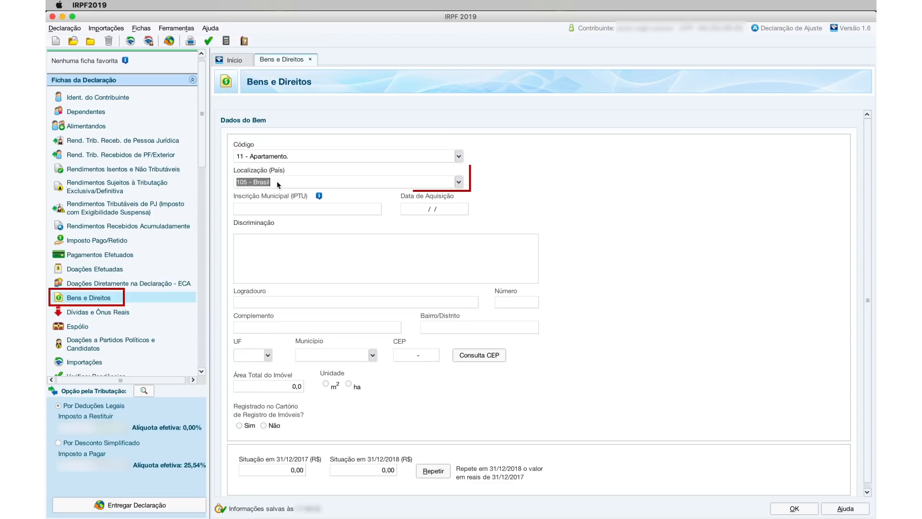
left_click(459, 182)
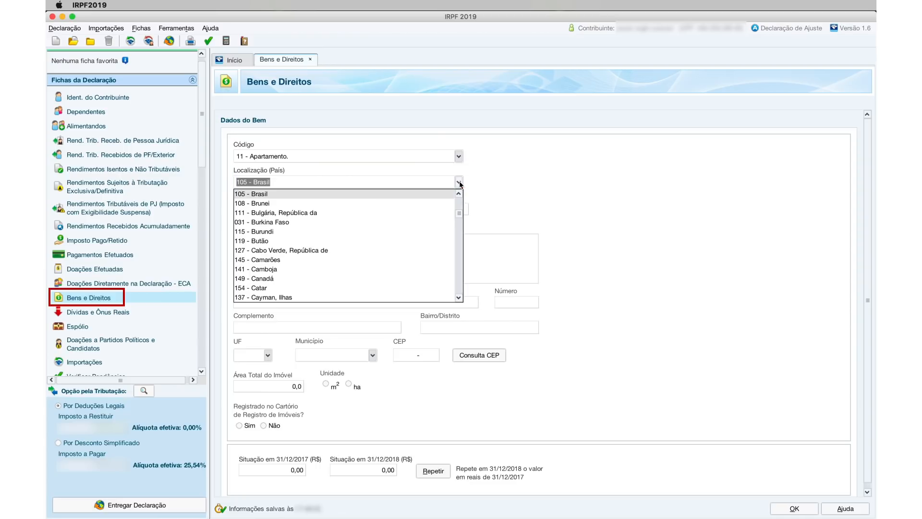
left_click(275, 279)
left_click(287, 254)
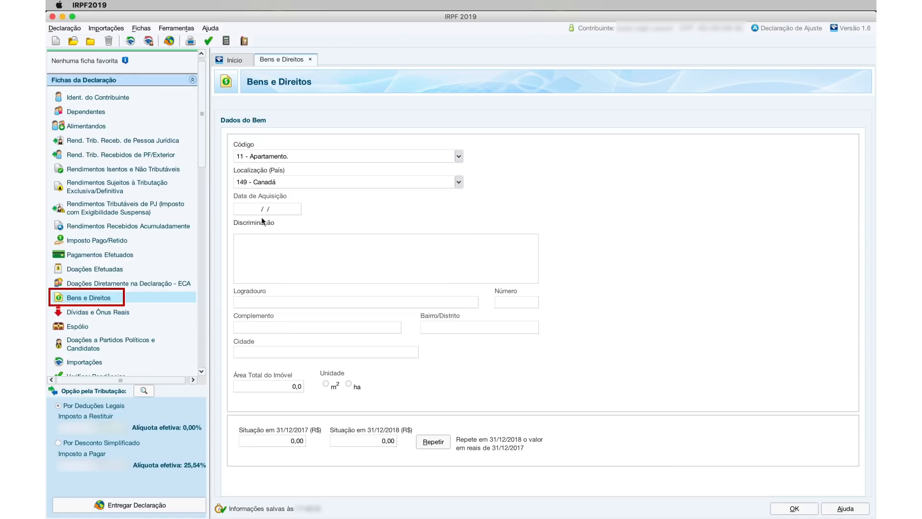
left_click(254, 203)
left_click(289, 300)
left_click(304, 386)
left_click(295, 438)
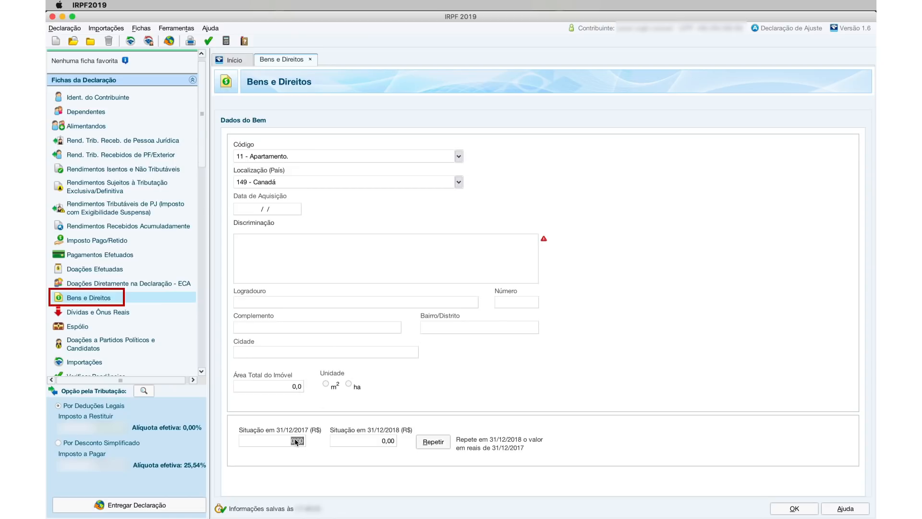